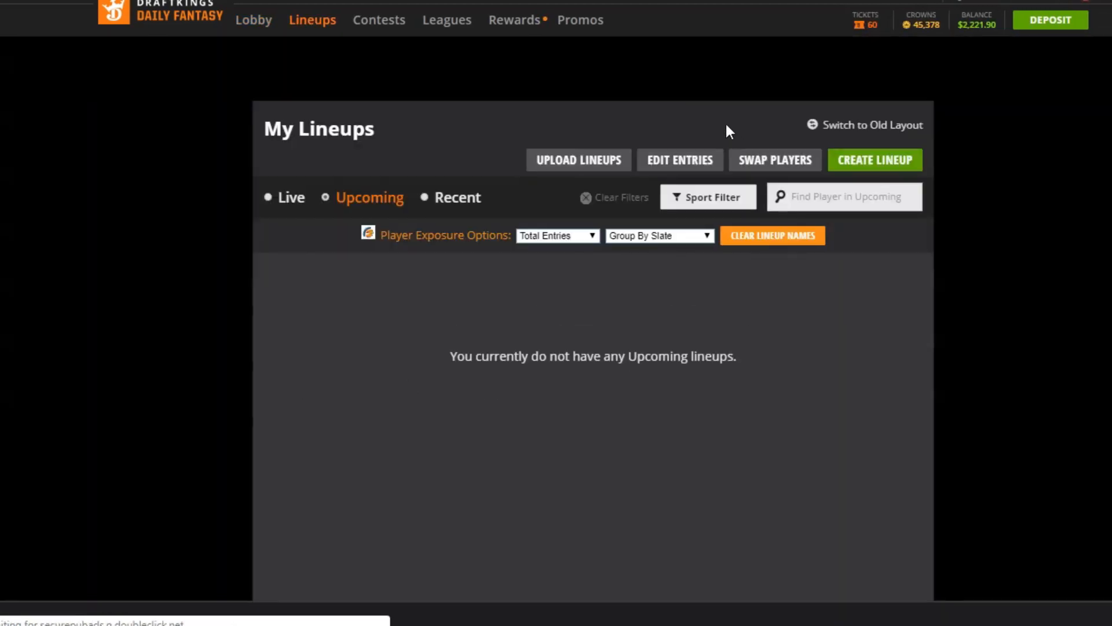
- Open the lineup upload page to view its template and CSV upload options
click(575, 166)
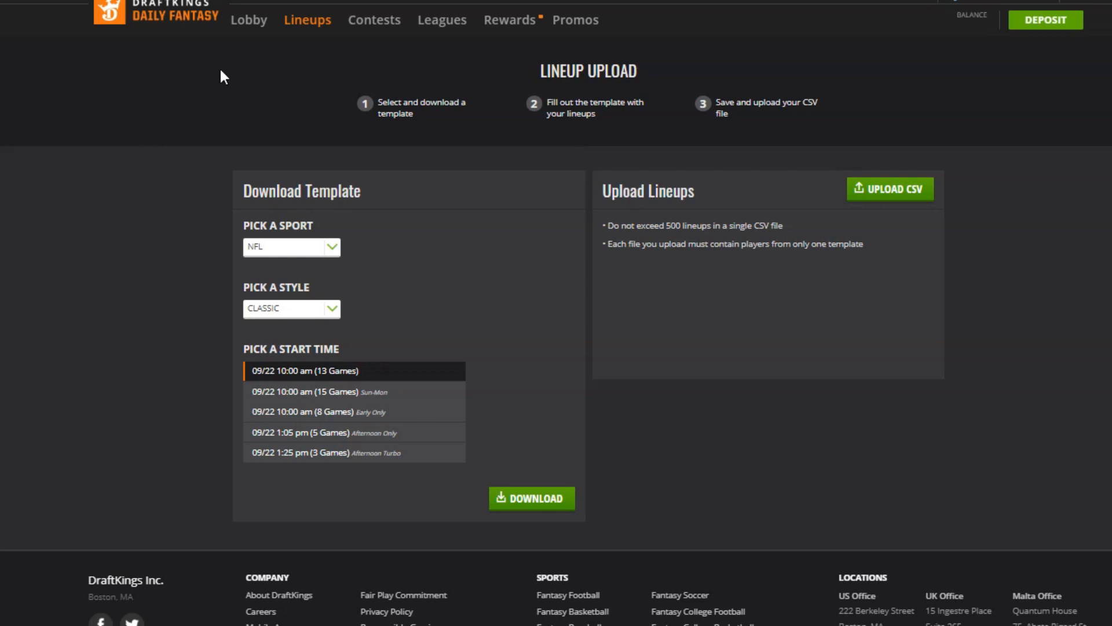
- From the lobby's BMW PGA Championship Round 3 slate, open the EURO Showdown $125 Quarter Jukebox contest and review its full details
click(245, 27)
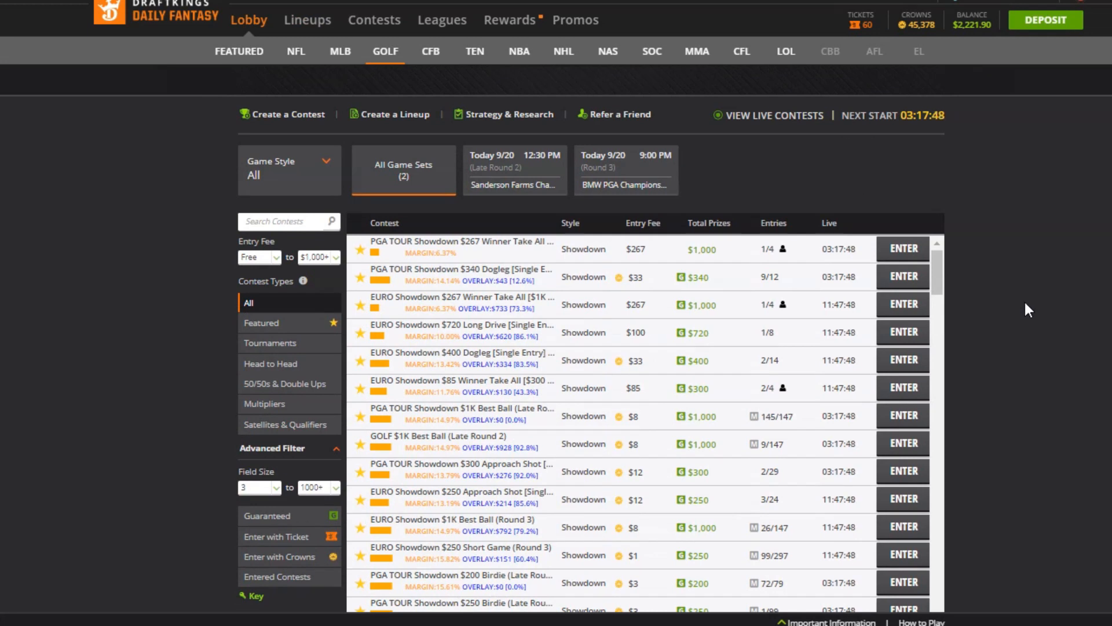
click(639, 187)
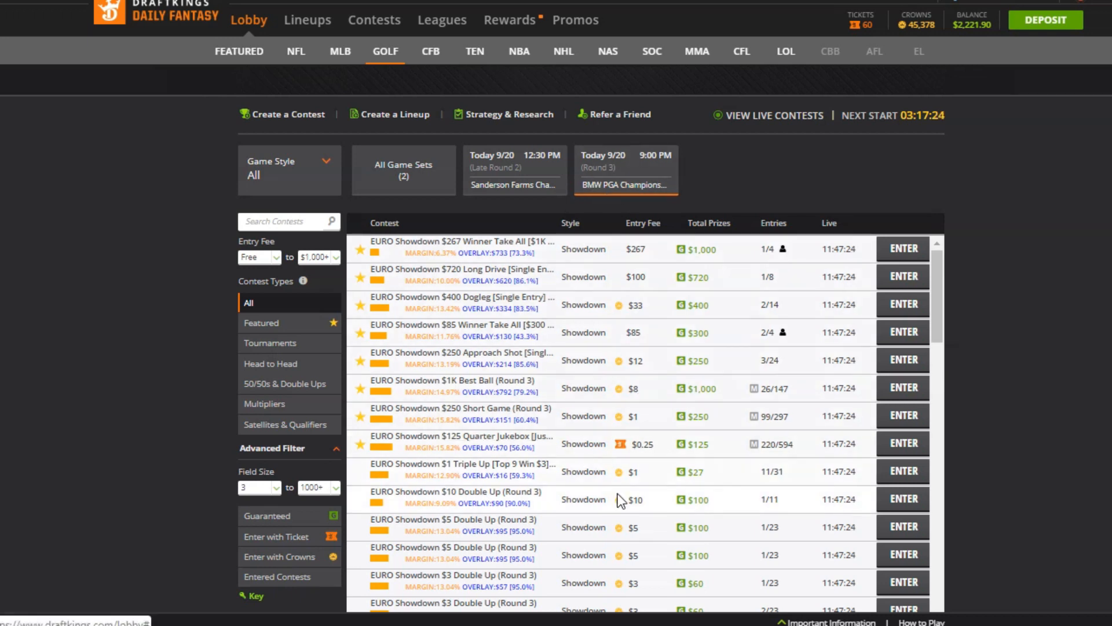
click(898, 452)
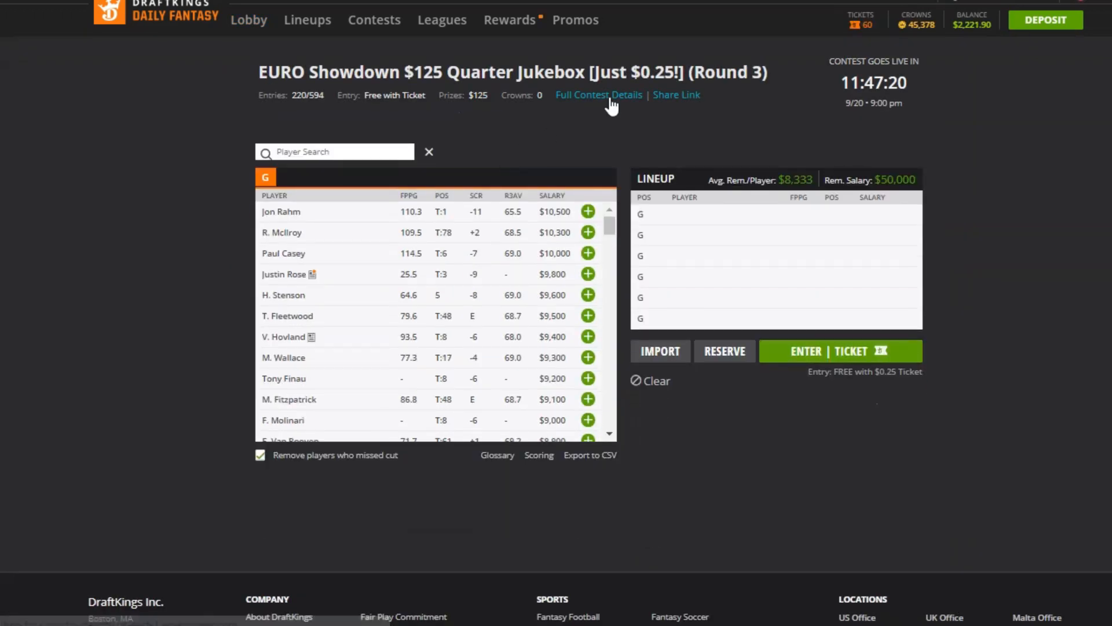
click(611, 99)
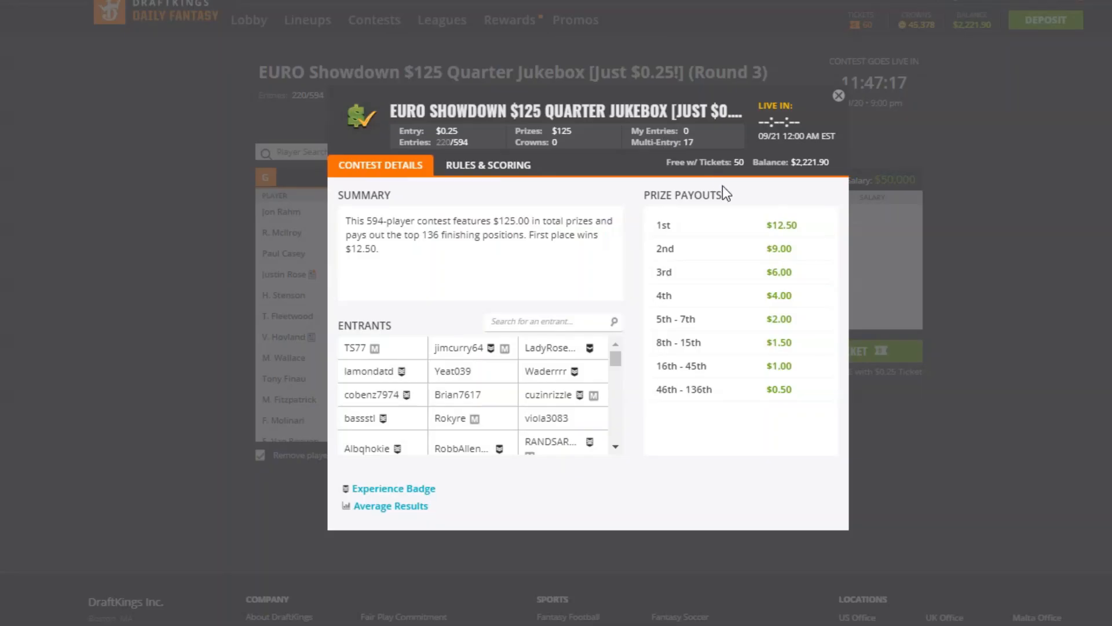
click(839, 96)
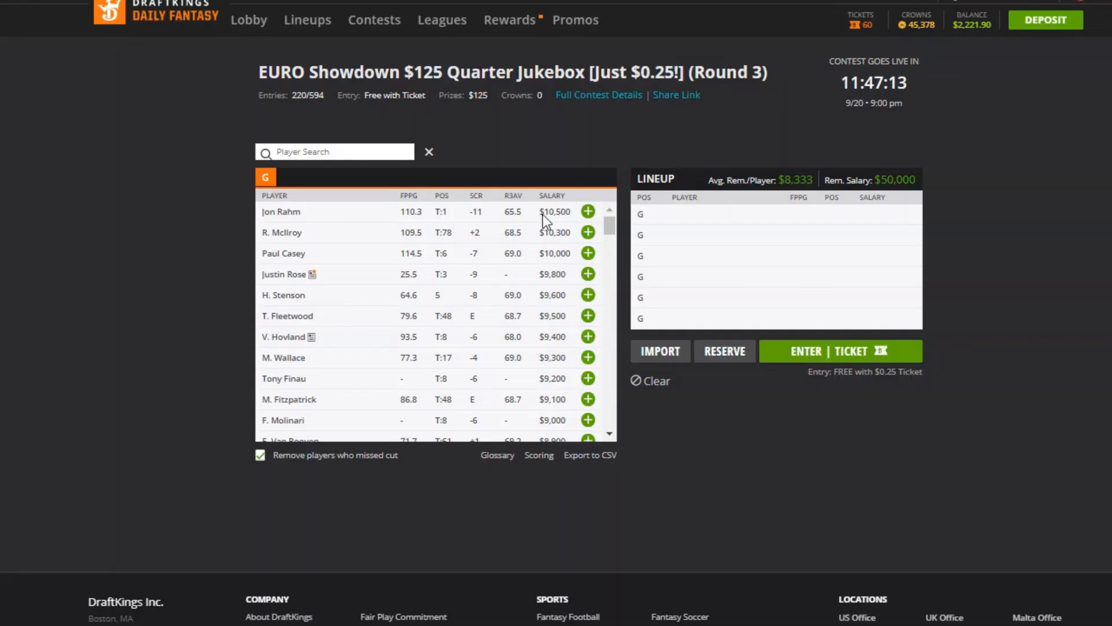
- Fill the lineup with Paul O'Hara, T. Pulkkanen, R. Coles, J. Olazabal, T. Bjorn and David Dixon, and enter the contest with a ticket
drag(613, 224, 606, 436)
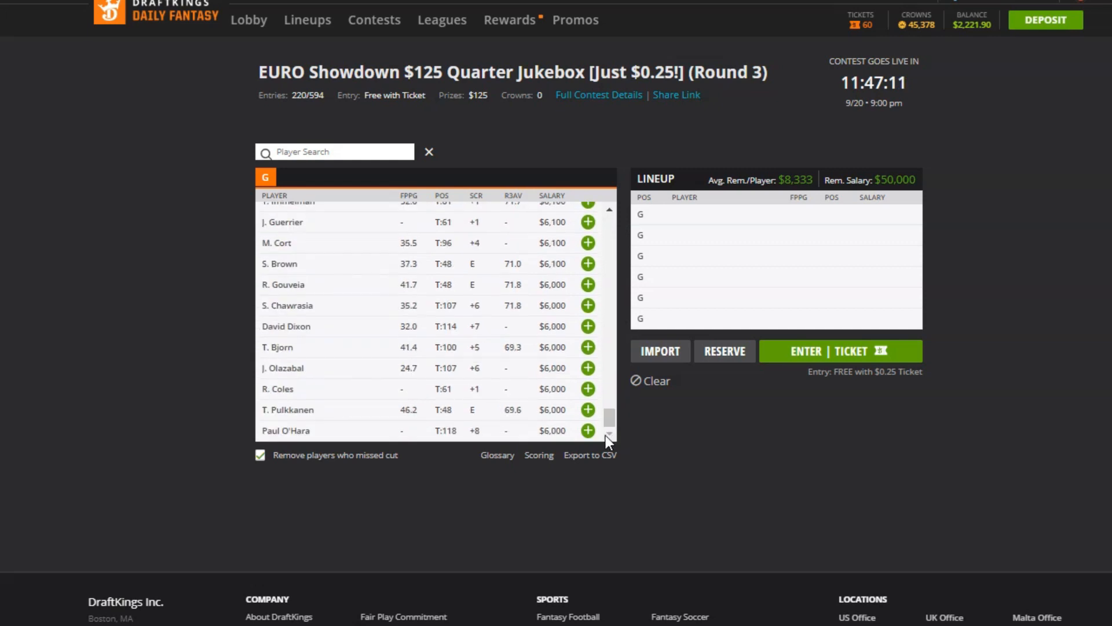
click(588, 430)
click(588, 431)
click(588, 431)
click(588, 431)
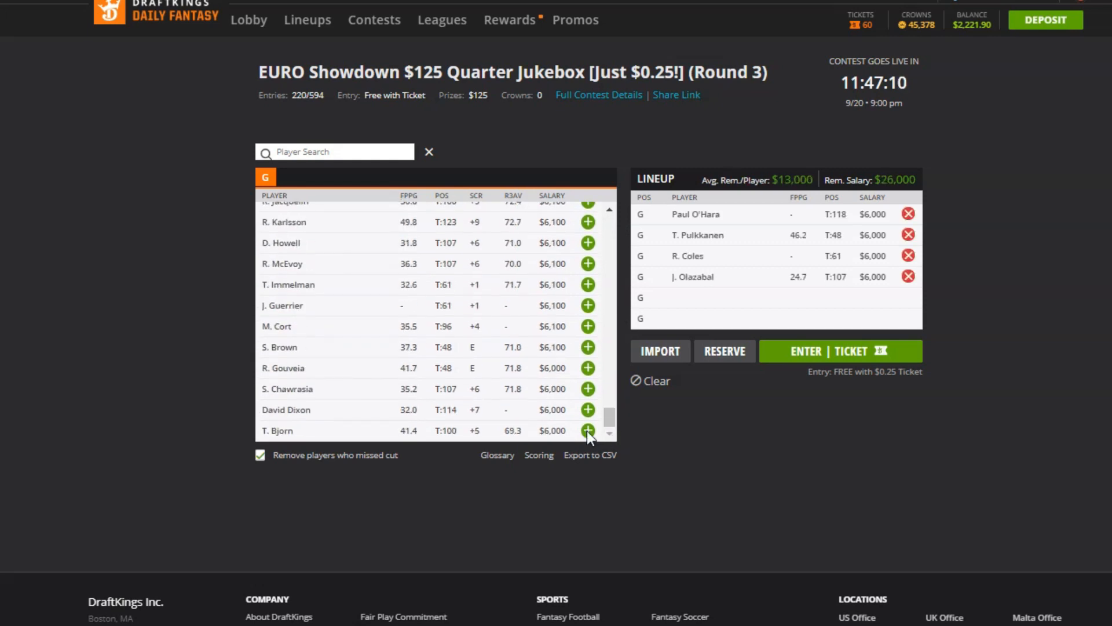
click(588, 431)
click(588, 431)
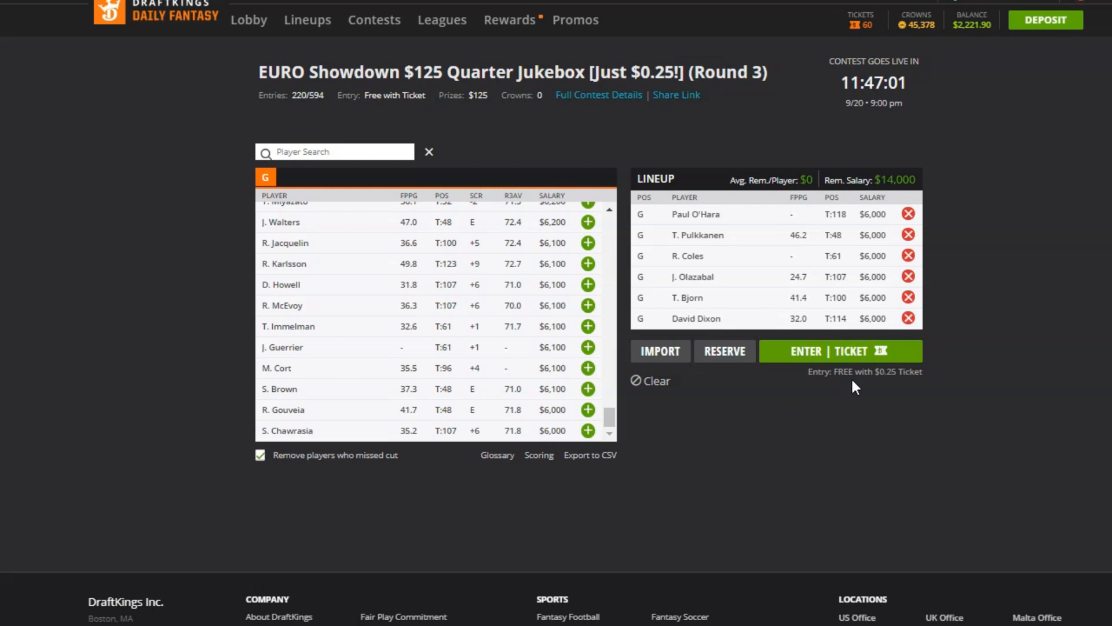
click(852, 351)
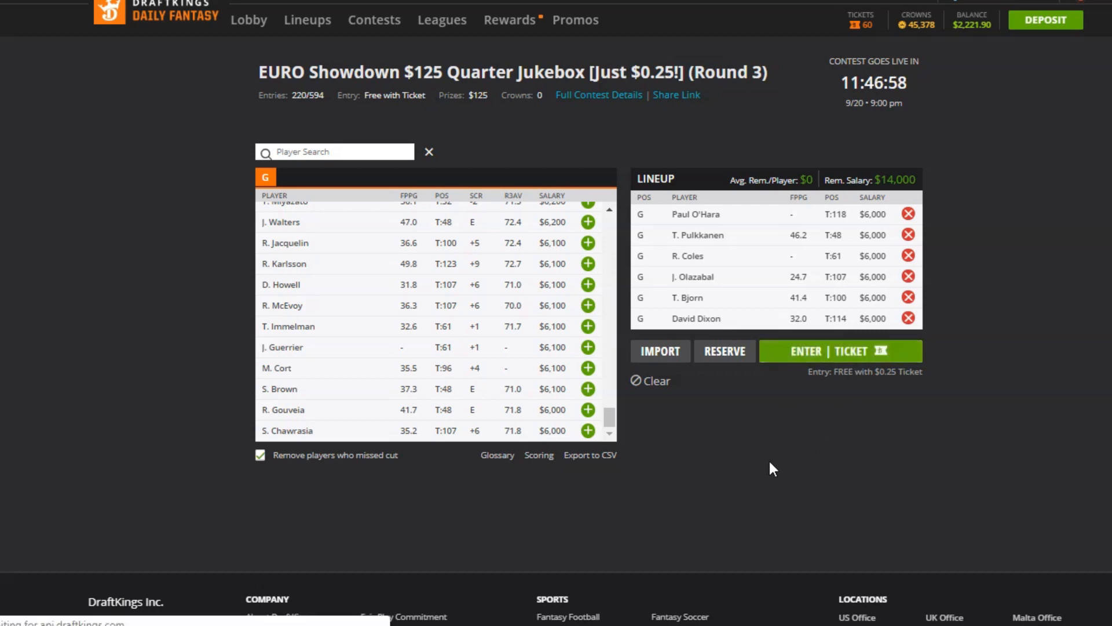
scroll(998, 312, down, 2)
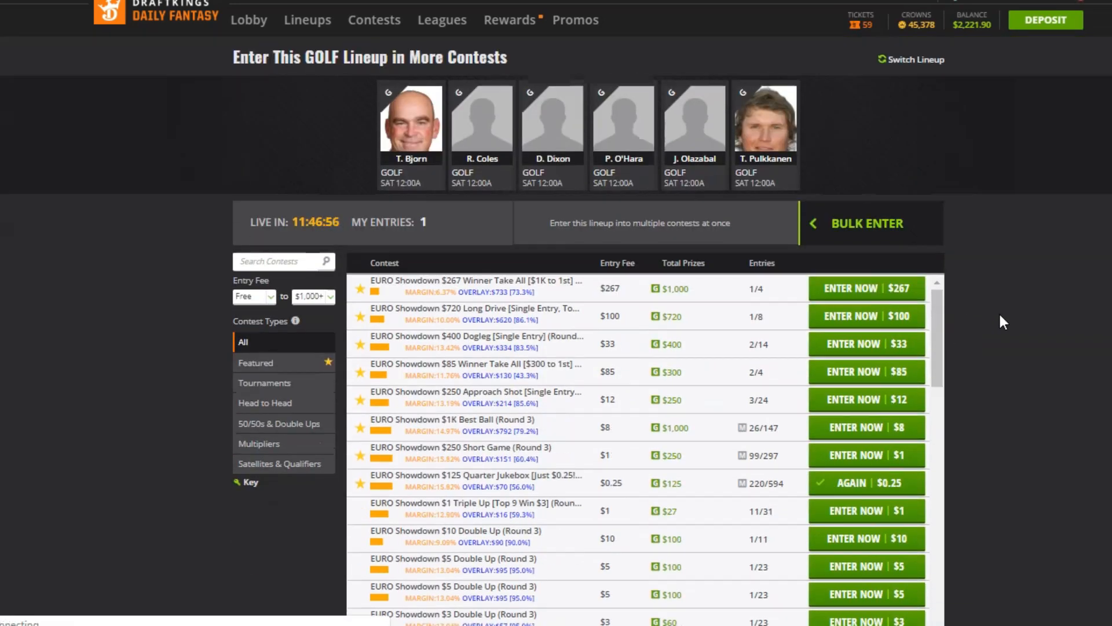
- Bulk-enter the same lineup 16 more times in the EURO Showdown $125 Quarter Jukebox contest
click(839, 228)
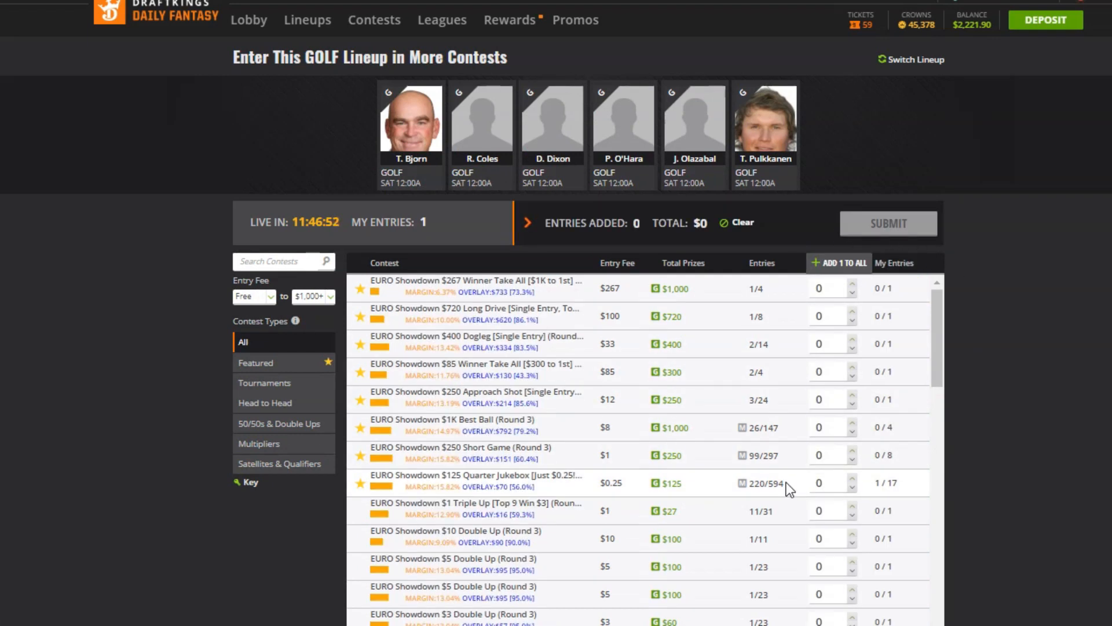
double_click(829, 487)
text(16)
scroll(921, 475, down, 1)
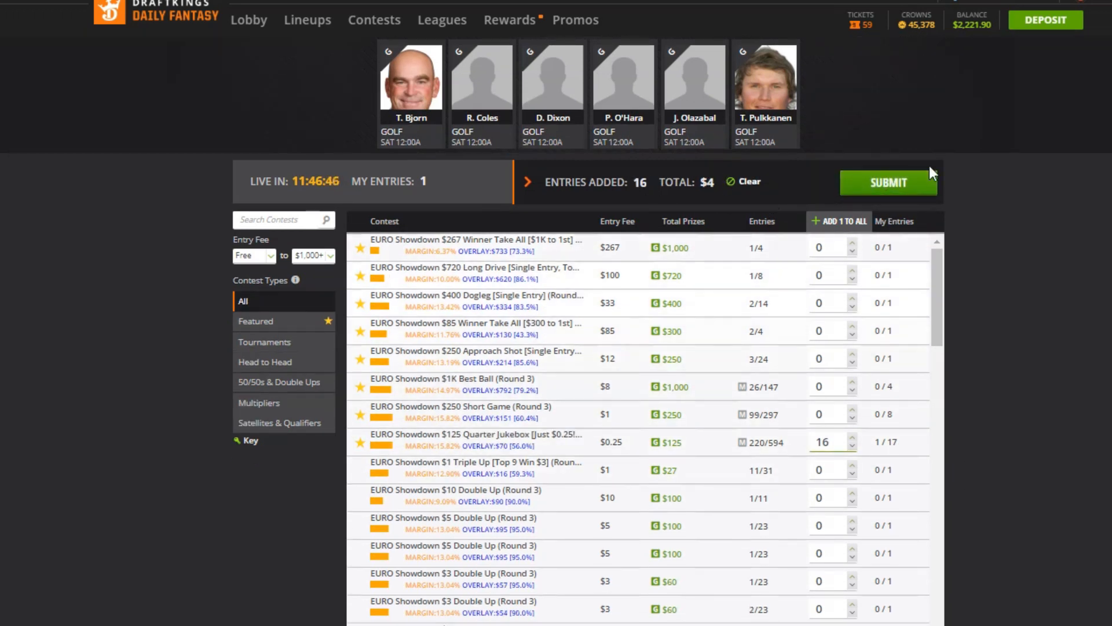
click(909, 174)
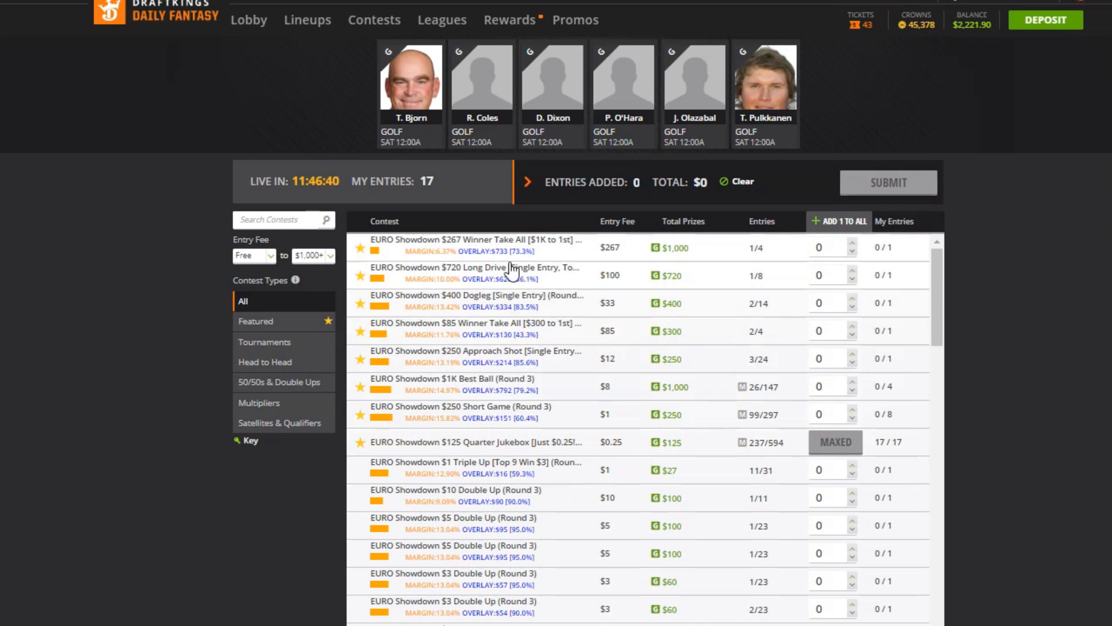
- Download the golf Showdown 09/20 9:00 pm entries as a CSV for editing, and open the file in Excel
click(314, 20)
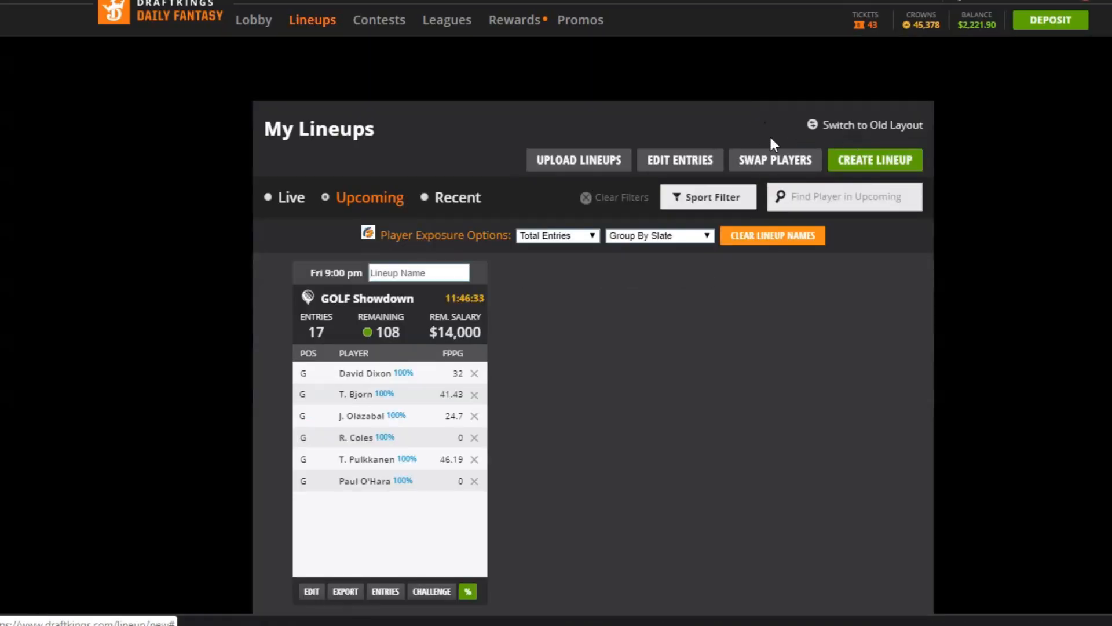
click(665, 161)
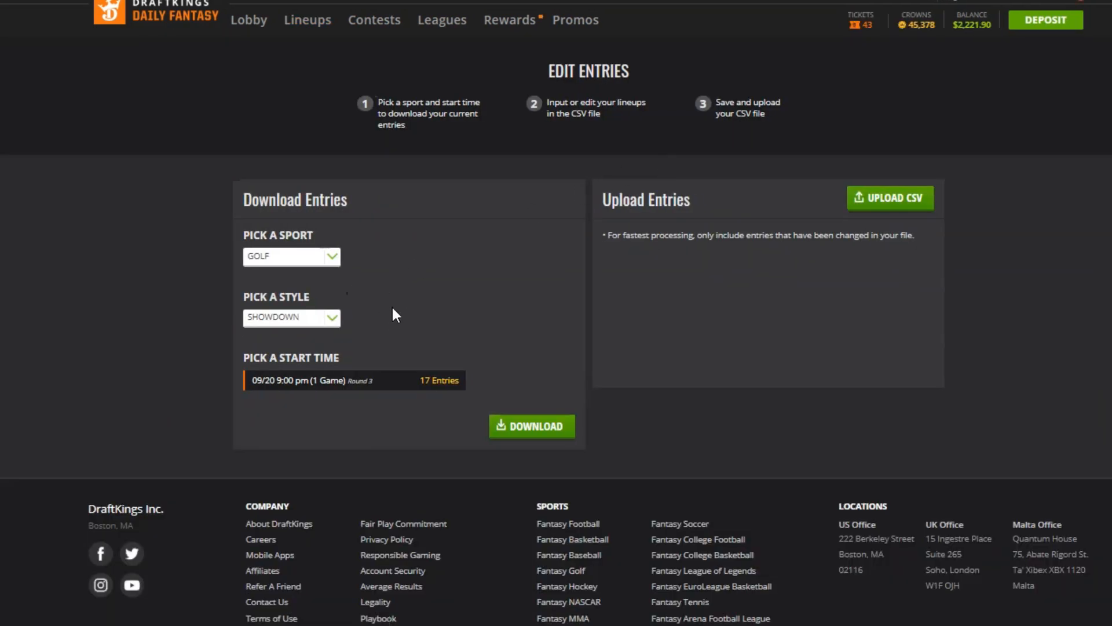
click(332, 268)
click(332, 319)
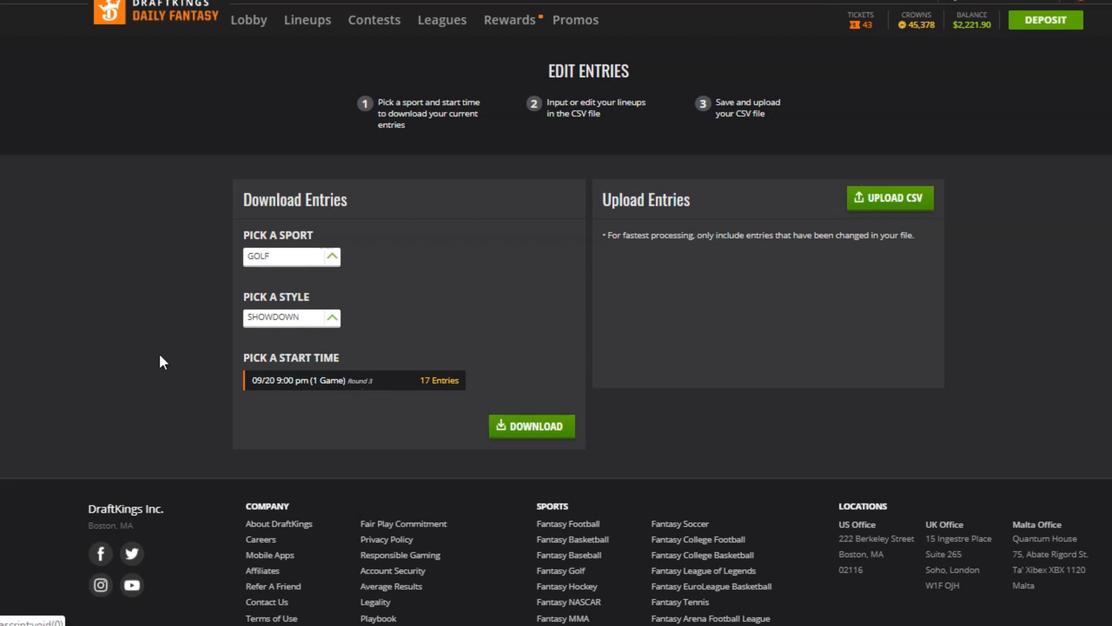
click(545, 430)
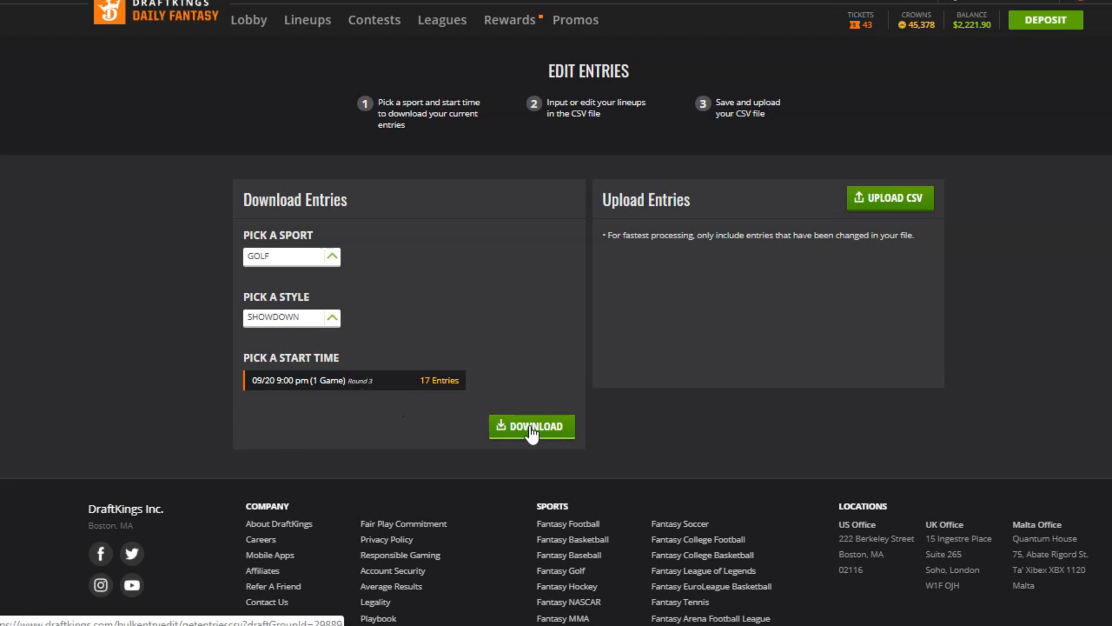
click(58, 614)
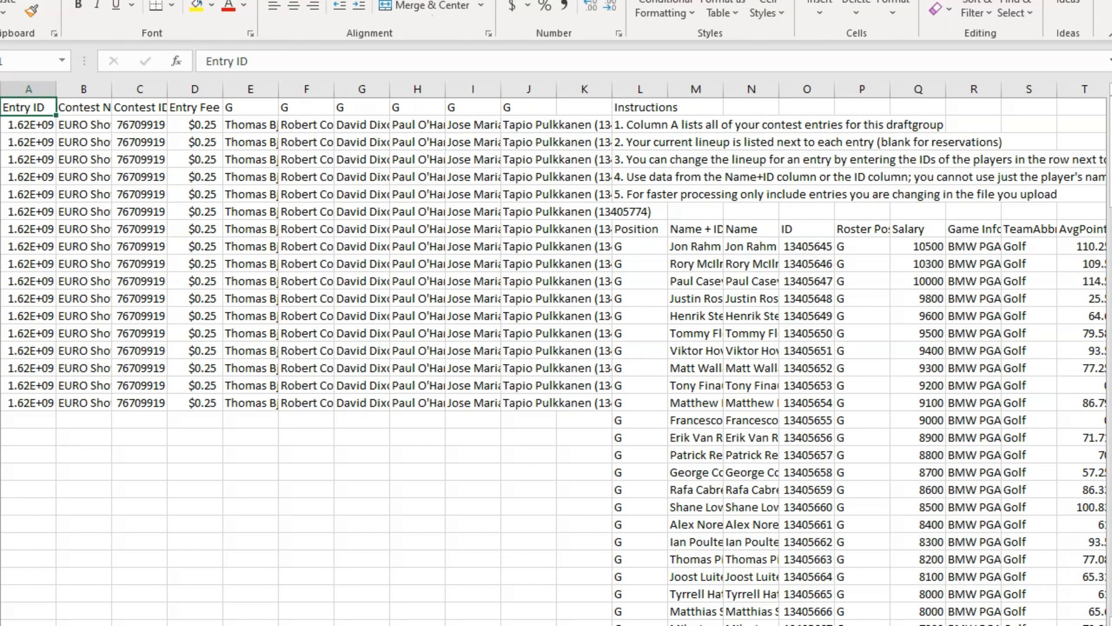
scroll(554, 354, down, 1)
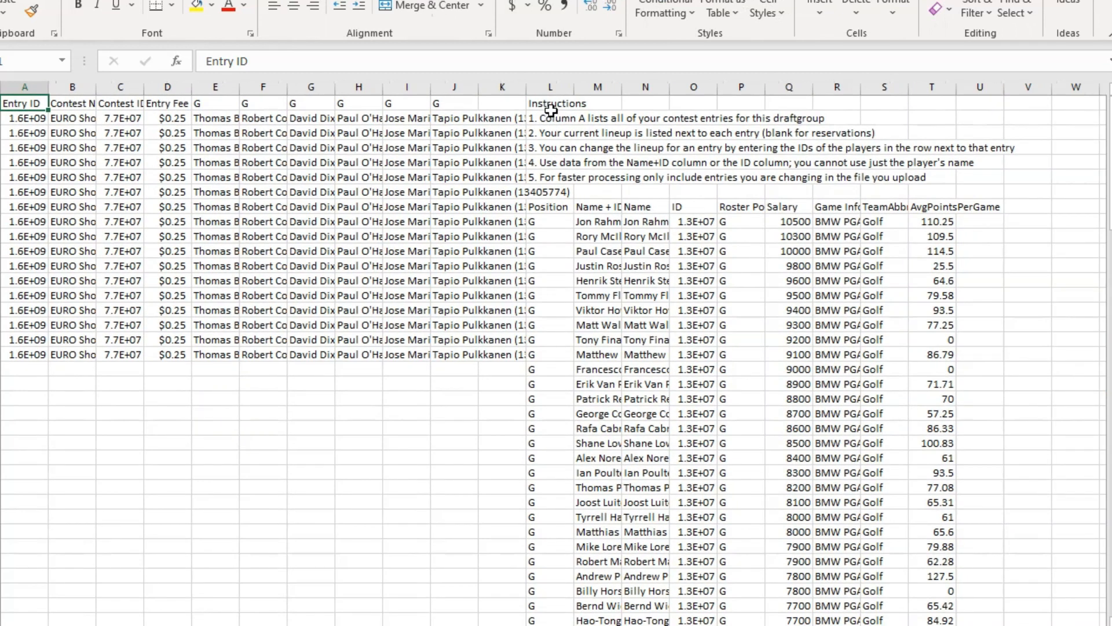
drag(550, 86, 603, 87)
right_click(614, 88)
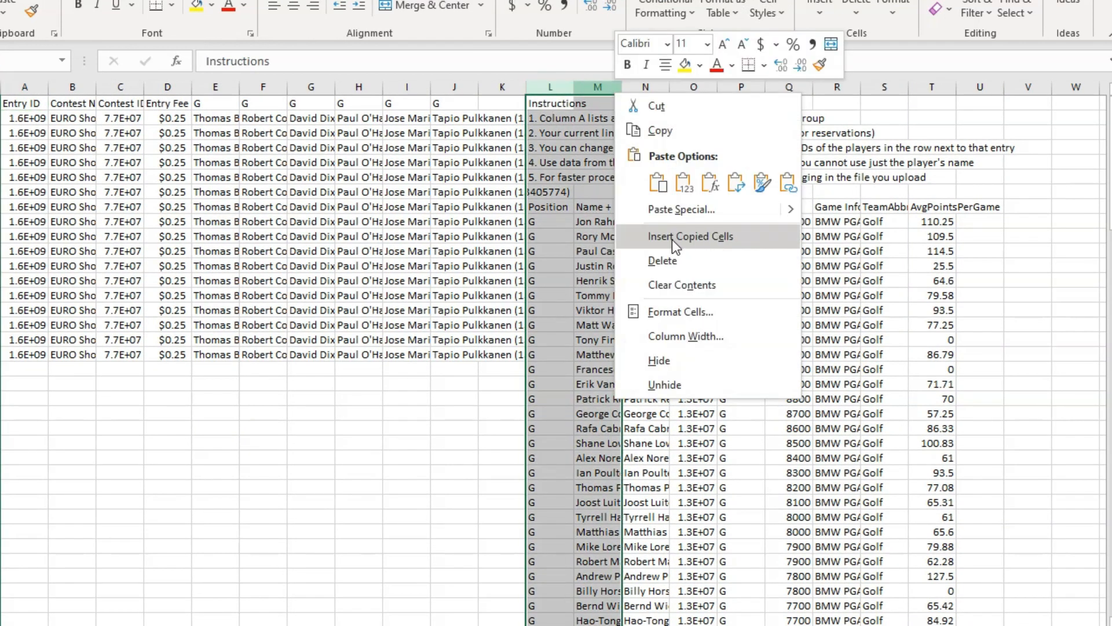
key(Escape)
click(693, 369)
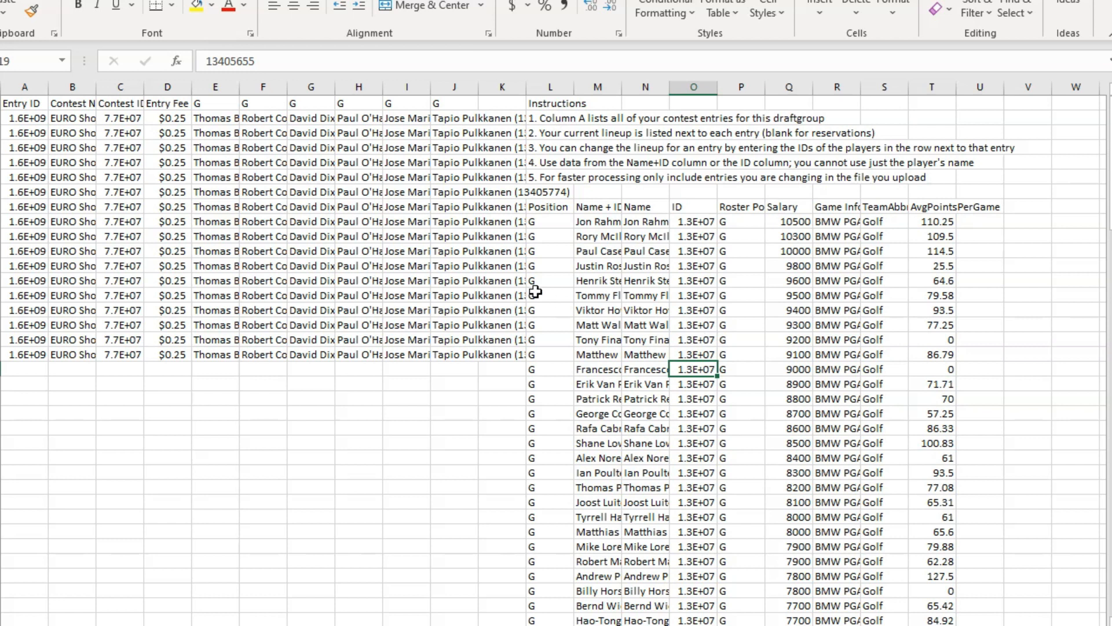
- Widen all columns of the sheet to fit their contents
click(0, 85)
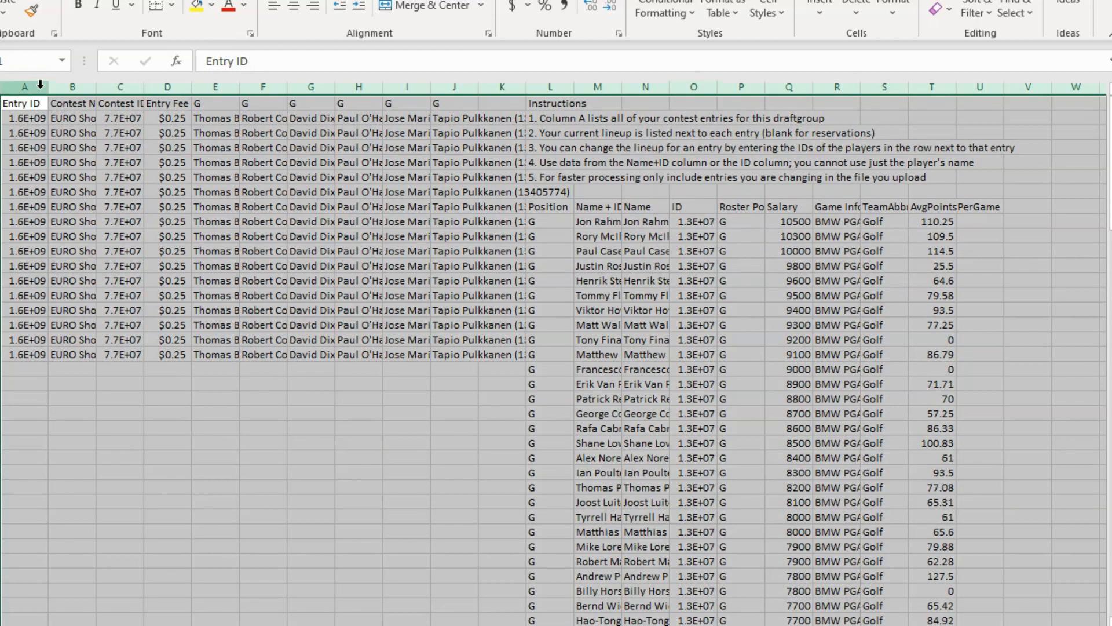
double_click(49, 86)
click(514, 236)
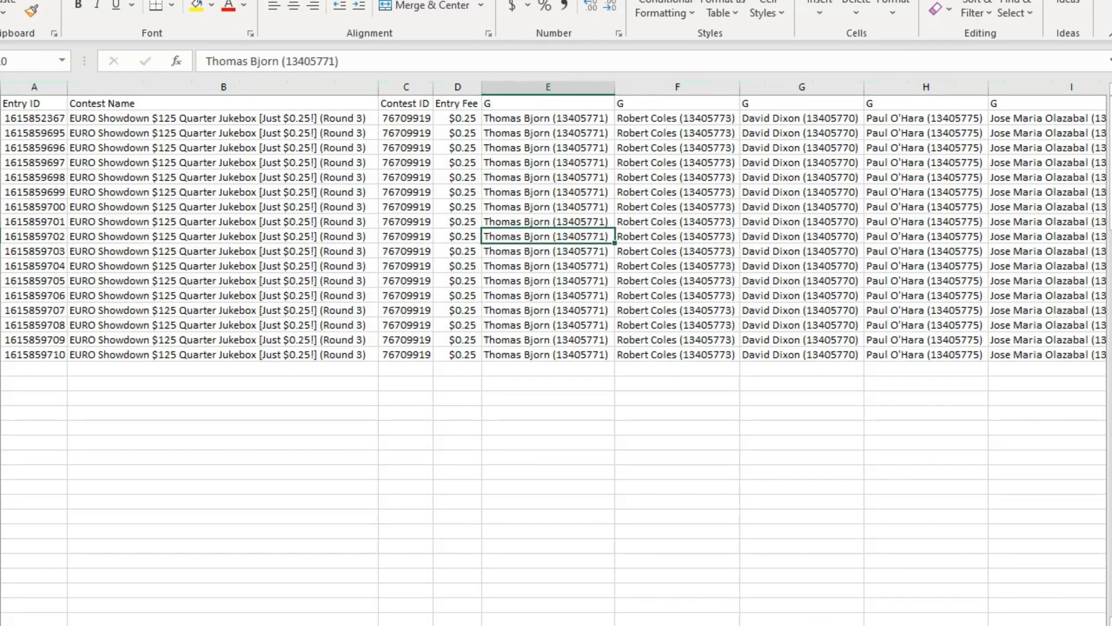
- Examine the six golfer columns E to J across all contest entries
scroll(553, 353, down, 1)
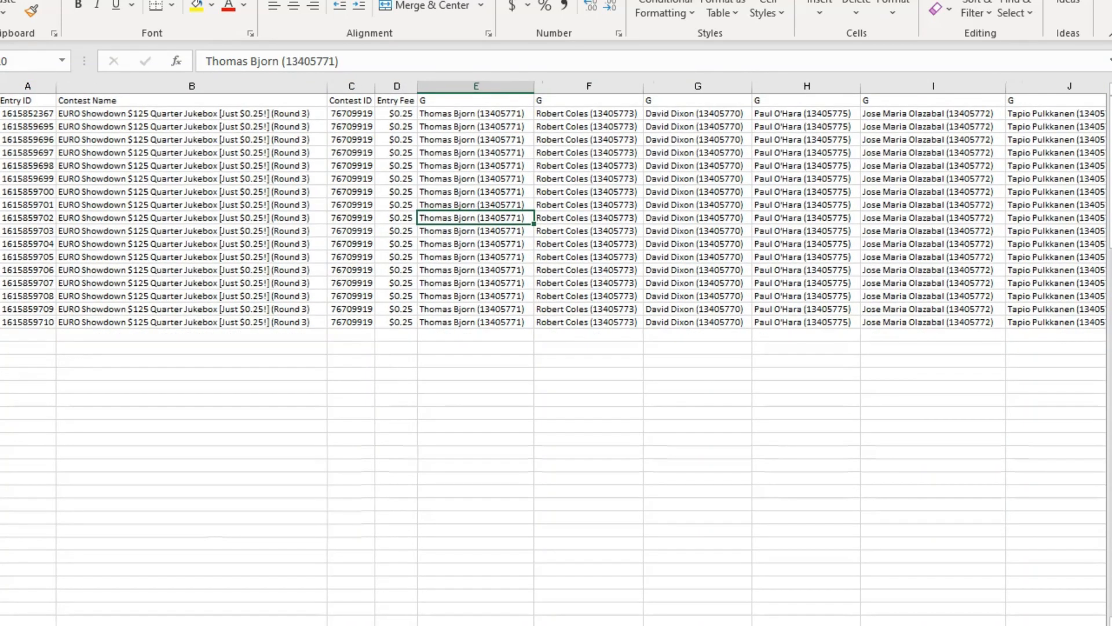
scroll(554, 354, right, 5)
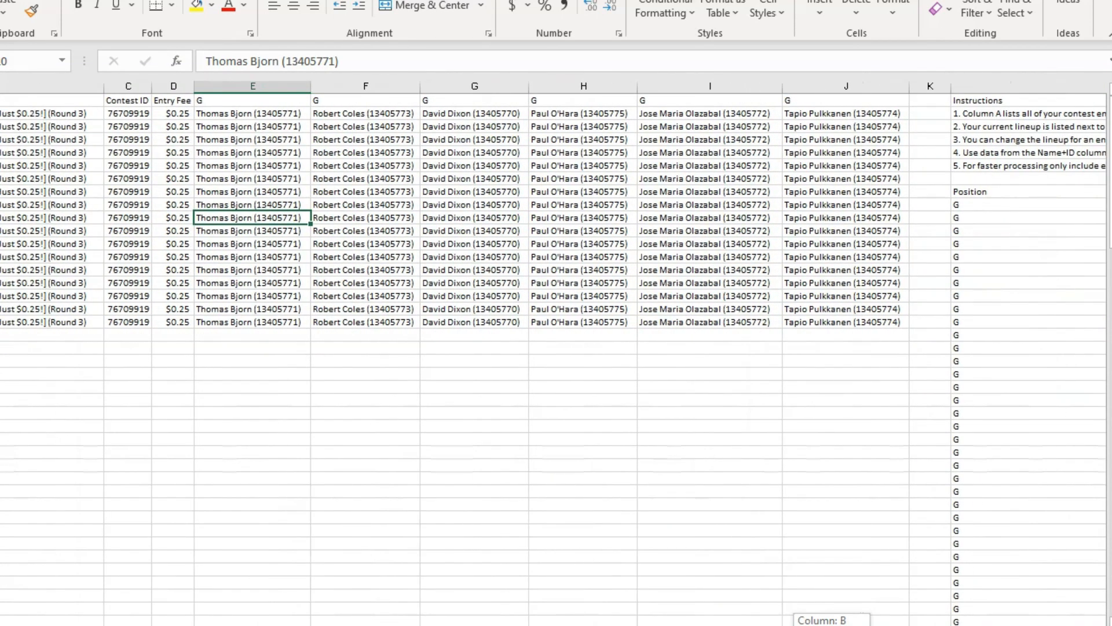
drag(834, 625, 828, 625)
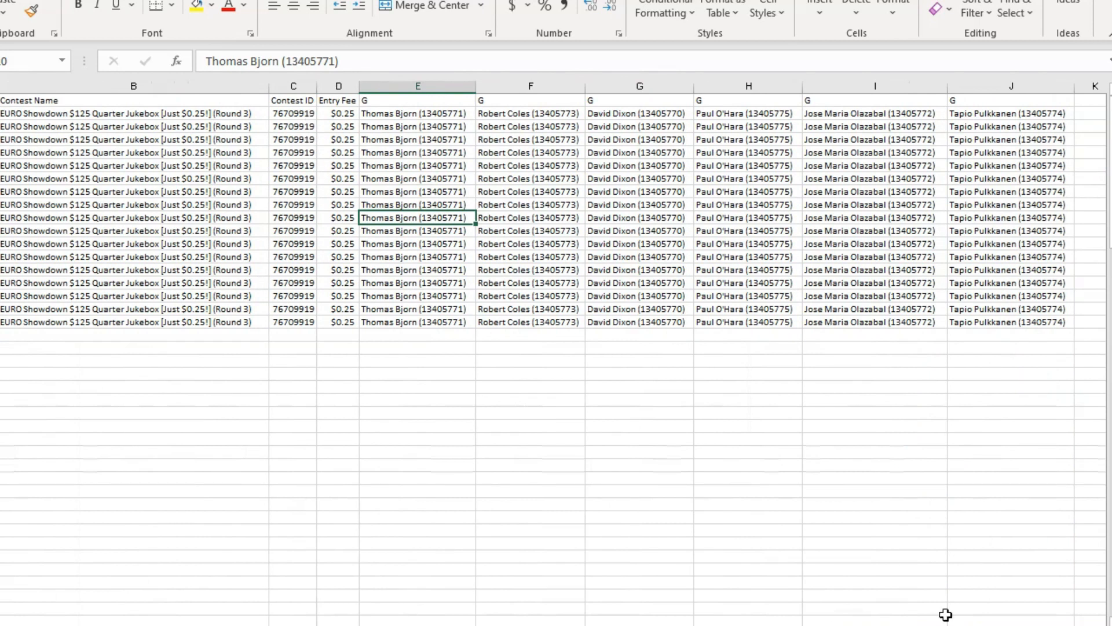
drag(411, 112, 1004, 323)
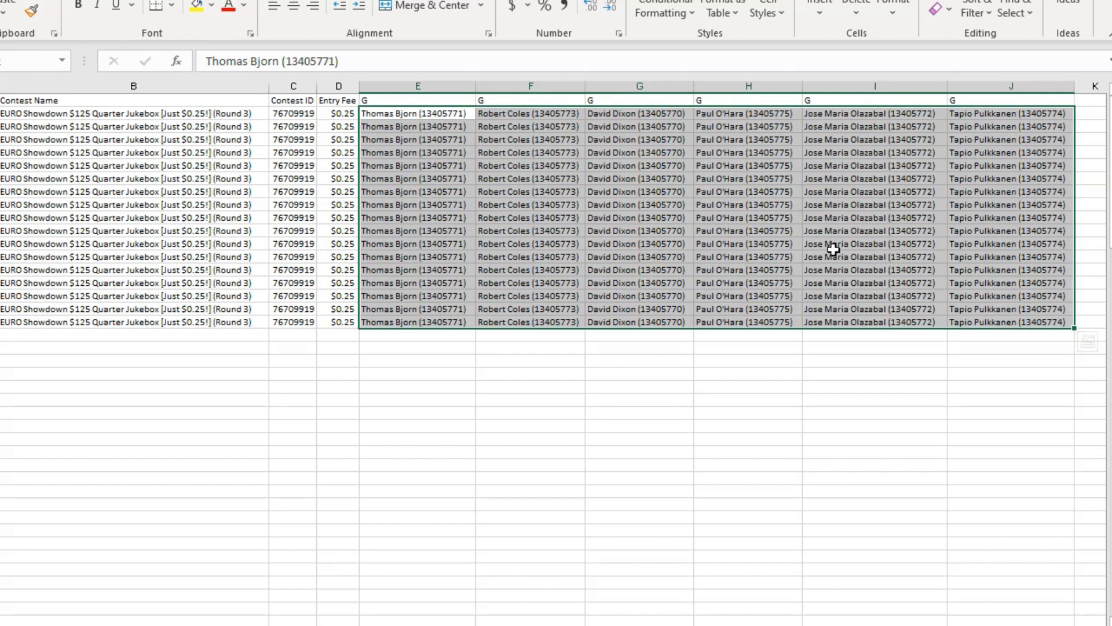
click(644, 231)
- Delete column L, which holds the instructions and positions, from beside the player list
ctrl+scroll(556, 347, down, 2)
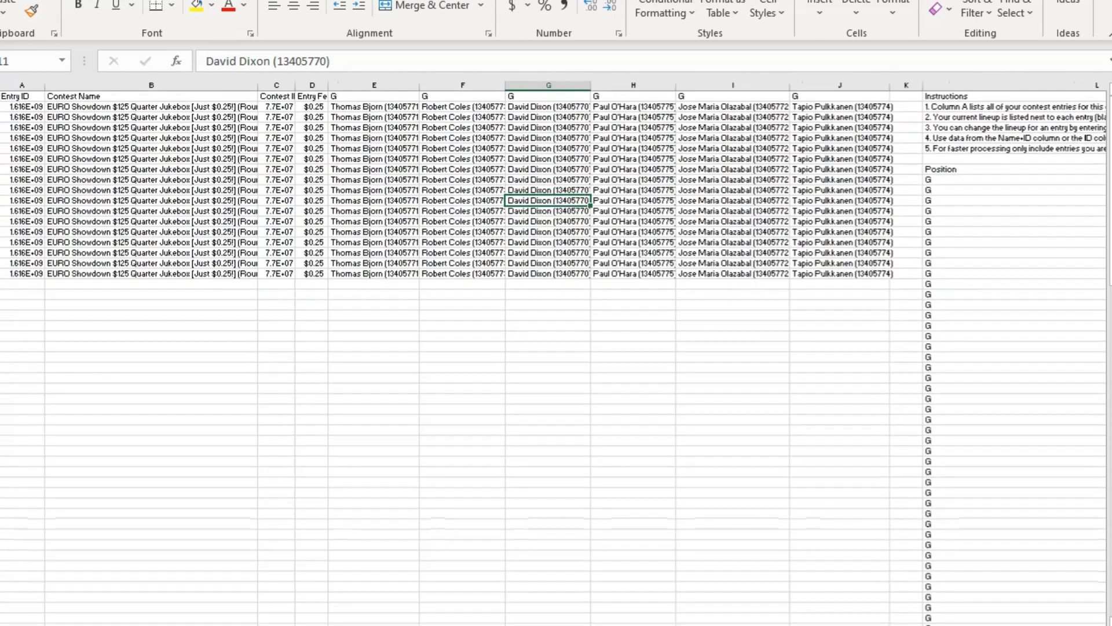
drag(839, 625, 909, 625)
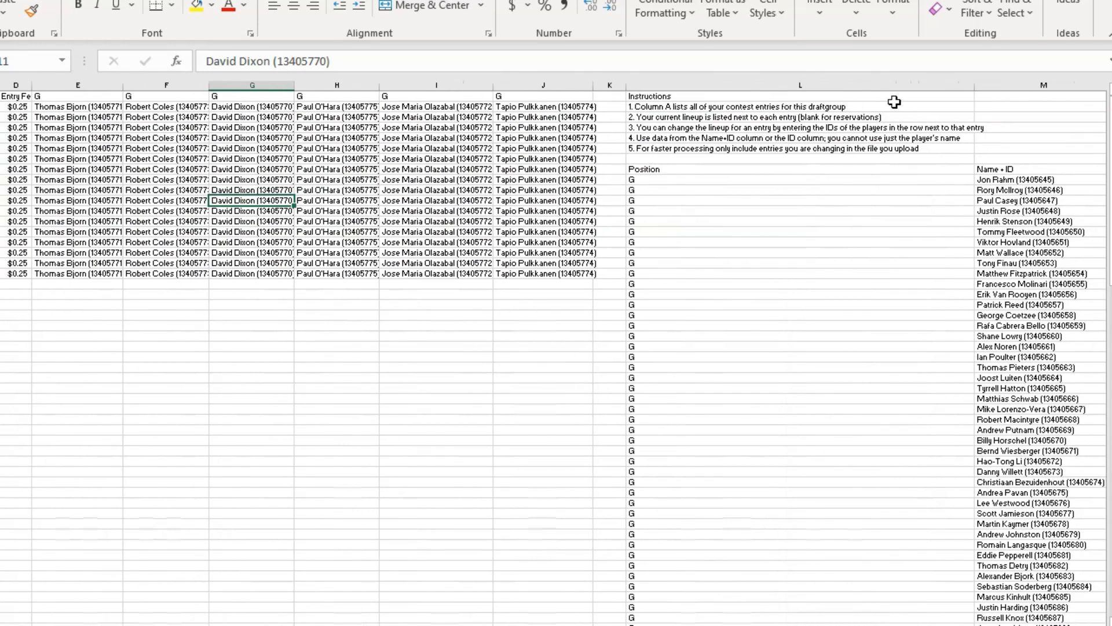
click(876, 85)
right_click(877, 85)
click(938, 255)
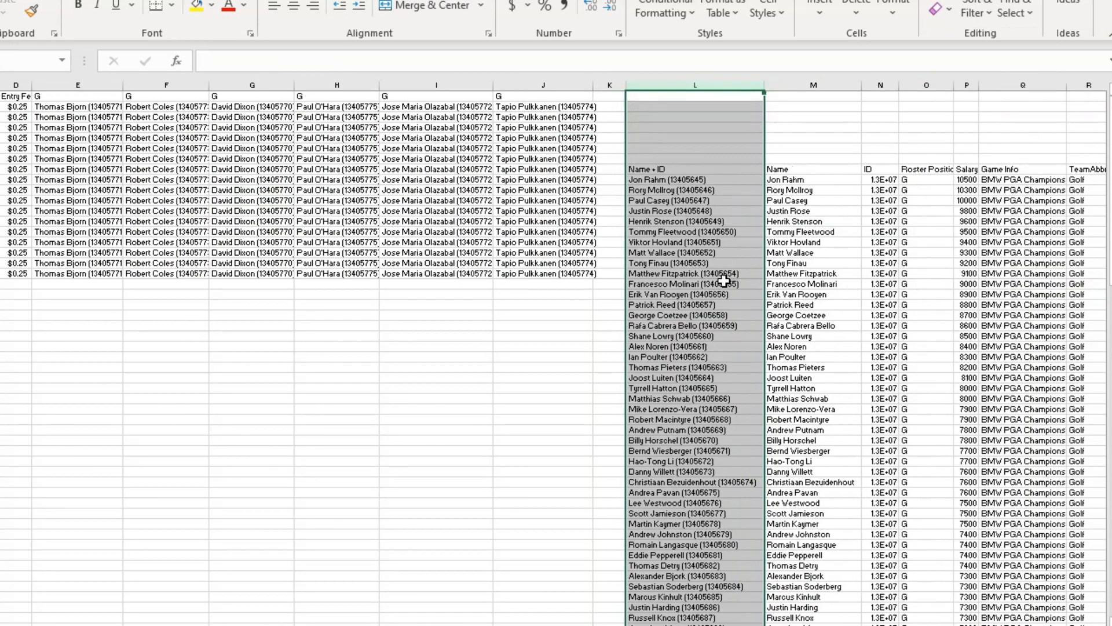
- Copy Rory McIlroy's Name + ID value into the first golfer slot of the first entry, replacing Thomas Bjorn
click(705, 283)
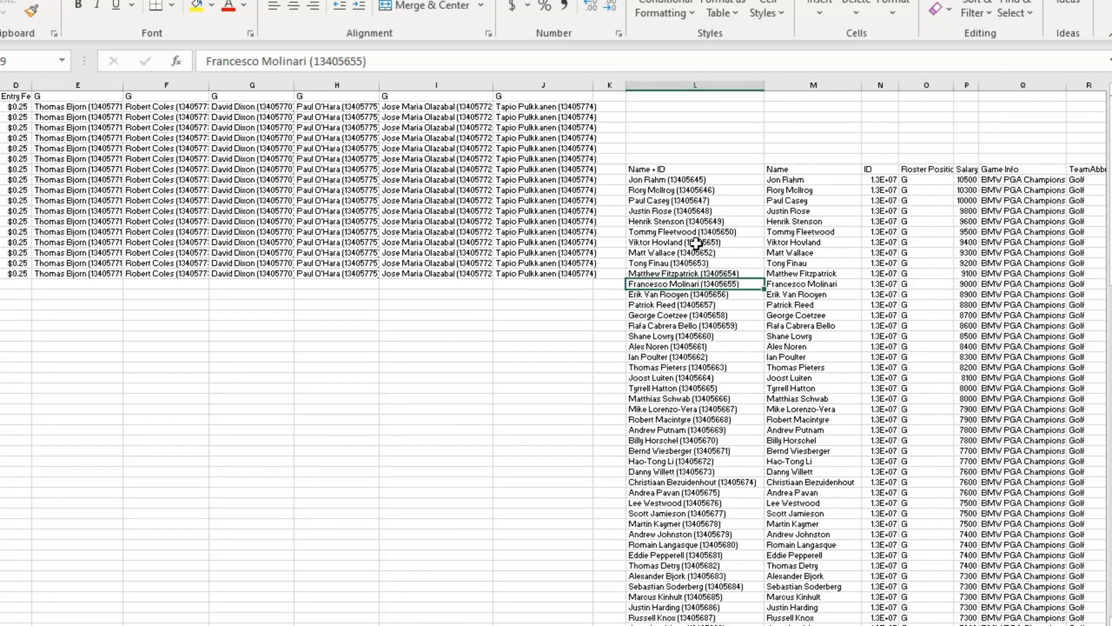
click(686, 189)
key(ctrl+c)
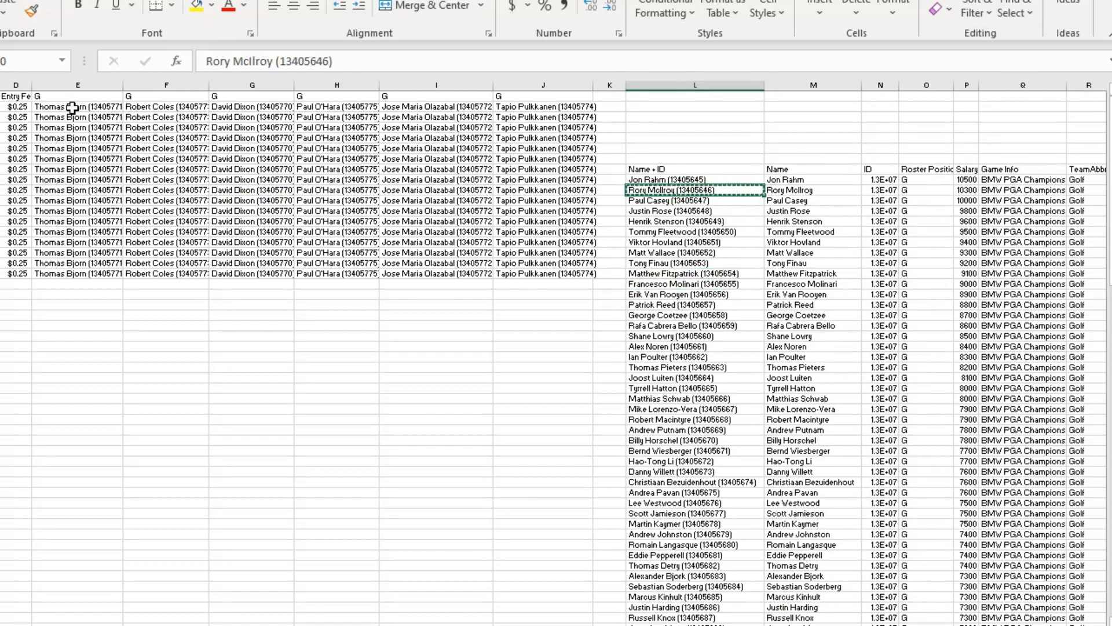
click(72, 108)
key(ctrl+v)
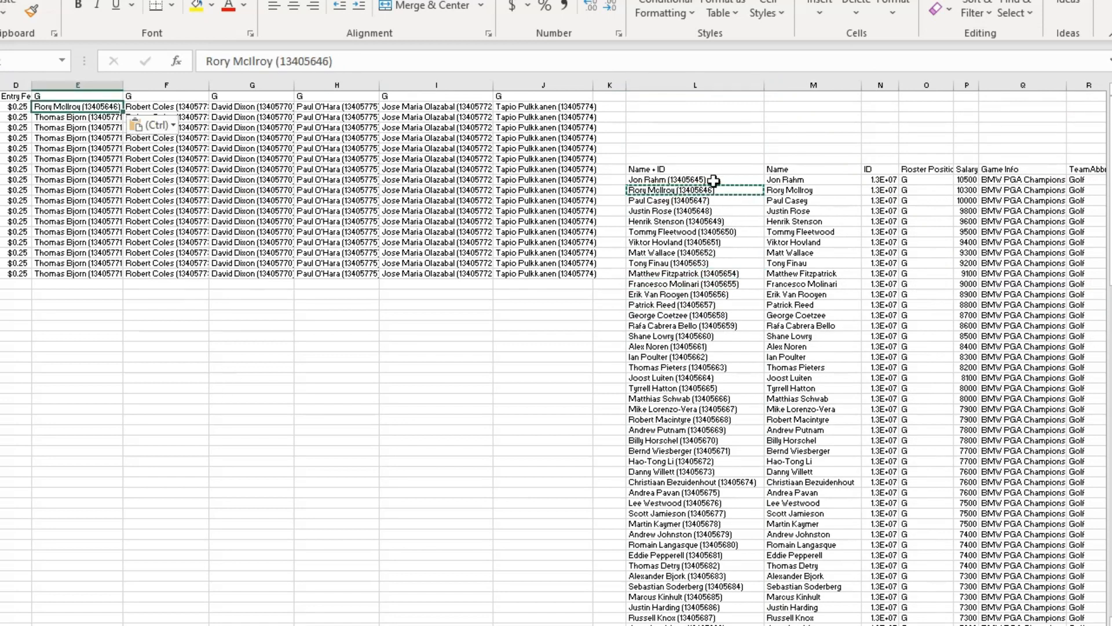
click(256, 398)
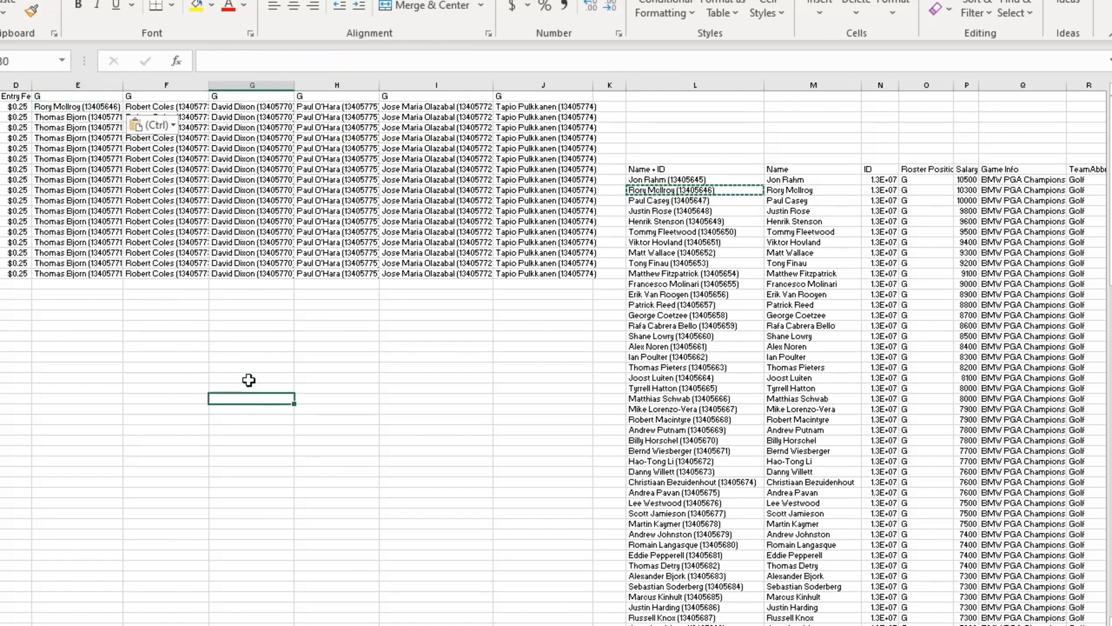
- Copy the whole player table in DKSalaries, columns Position through Max, including the header row
click(185, 370)
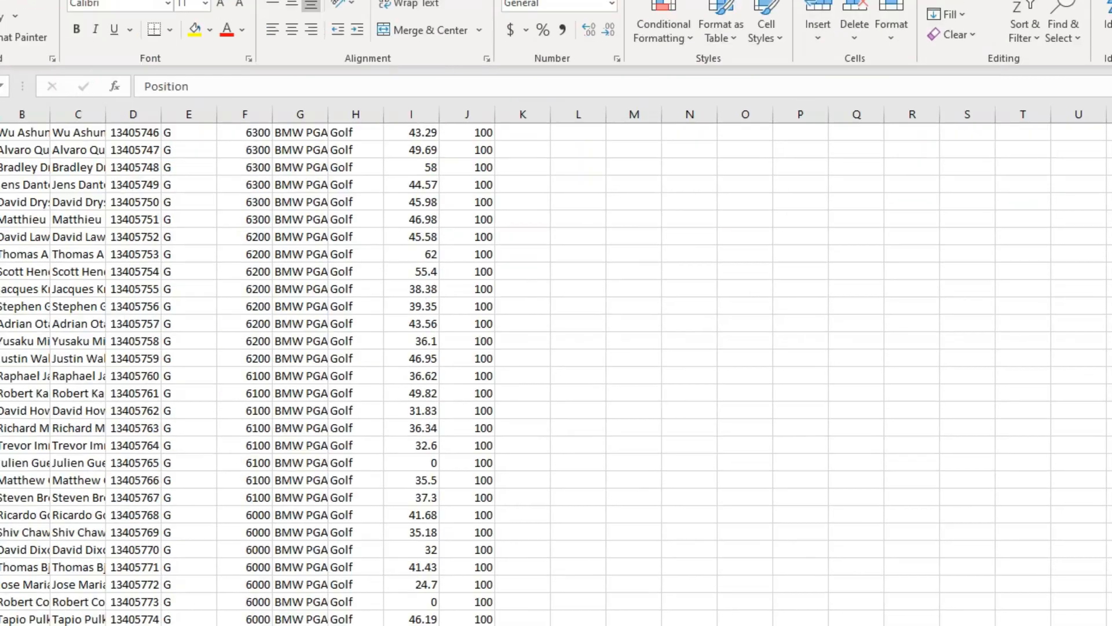
key(ctrl+a)
scroll(340, 217, up, 7)
scroll(340, 217, up, 20)
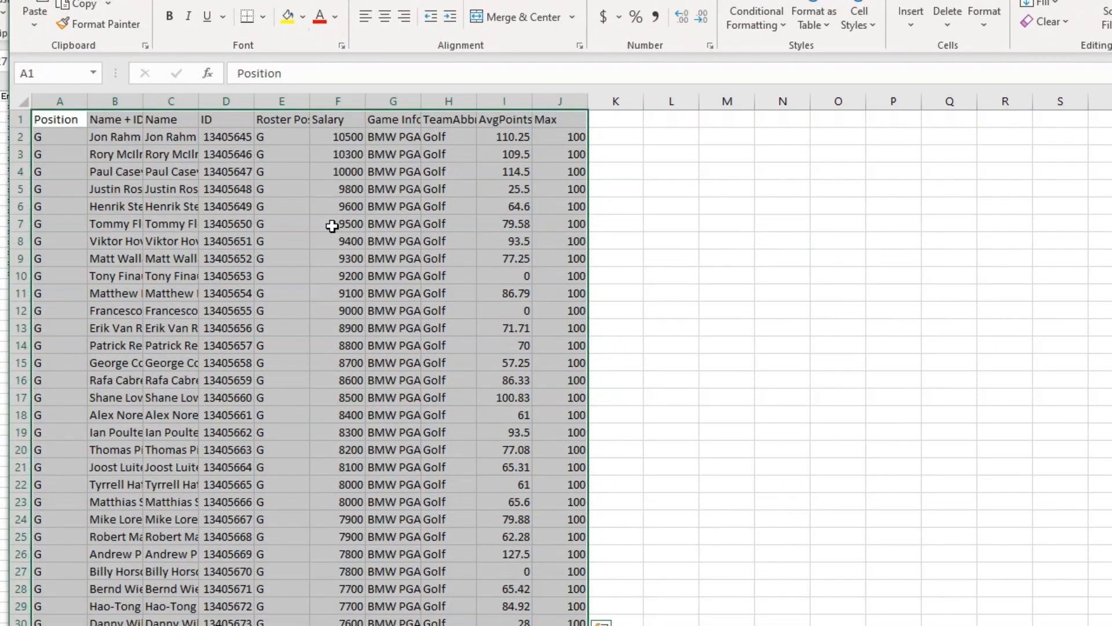
click(223, 208)
drag(68, 116, 582, 255)
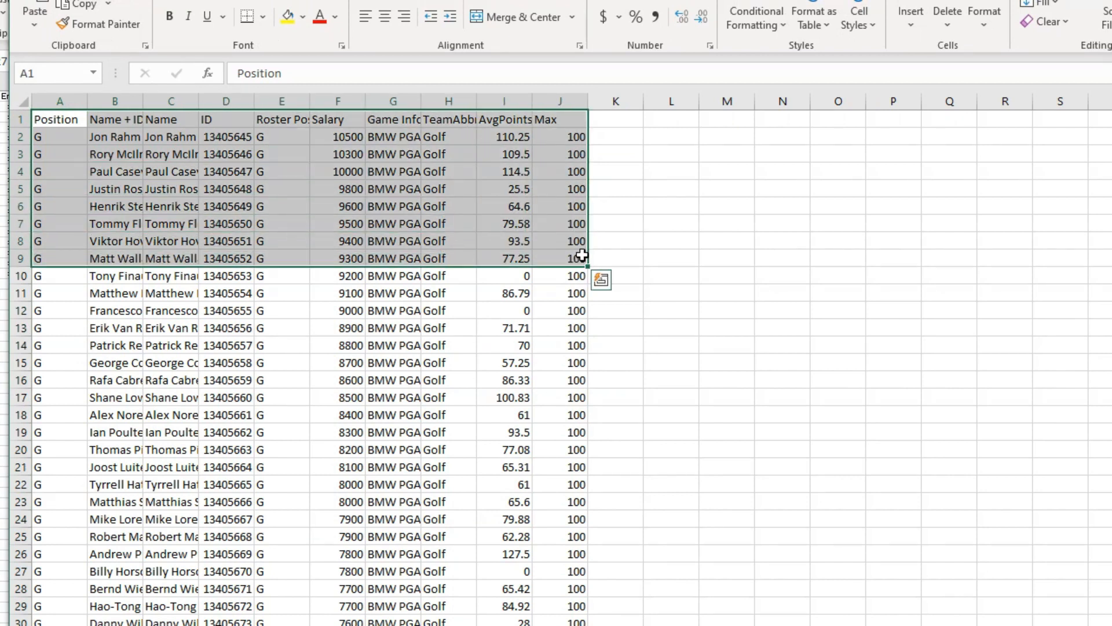
key(ctrl+shift+Down)
key(ctrl+c)
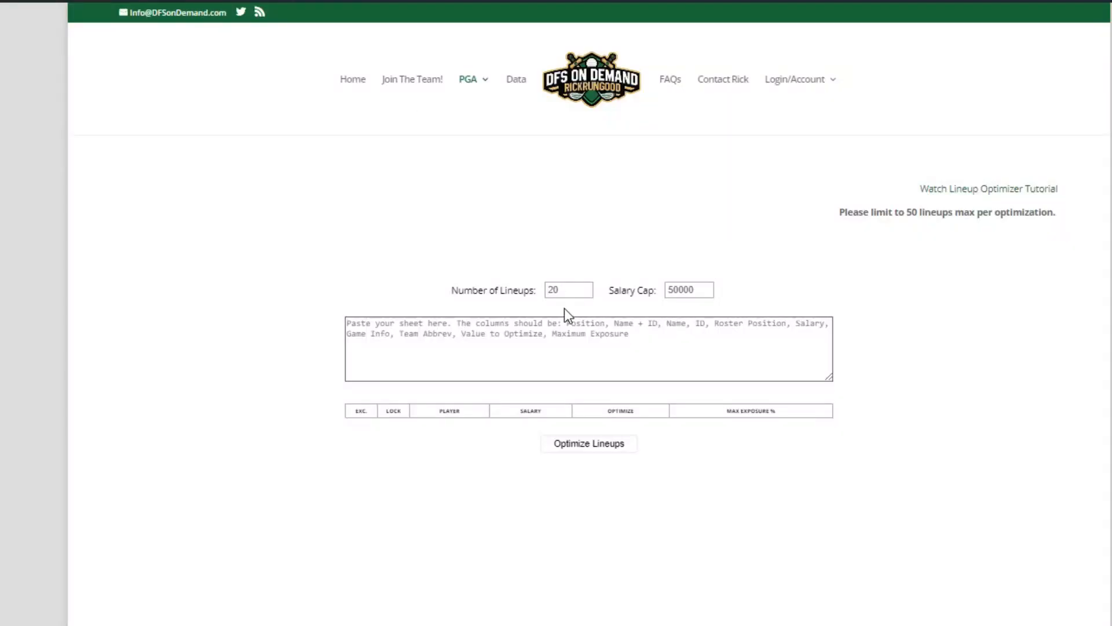
- In the DFS On Demand lineup optimizer, set the number of lineups to 17 and paste in the copied player table
drag(565, 290, 489, 294)
text(17)
click(479, 335)
scroll(850, 328, down, 2)
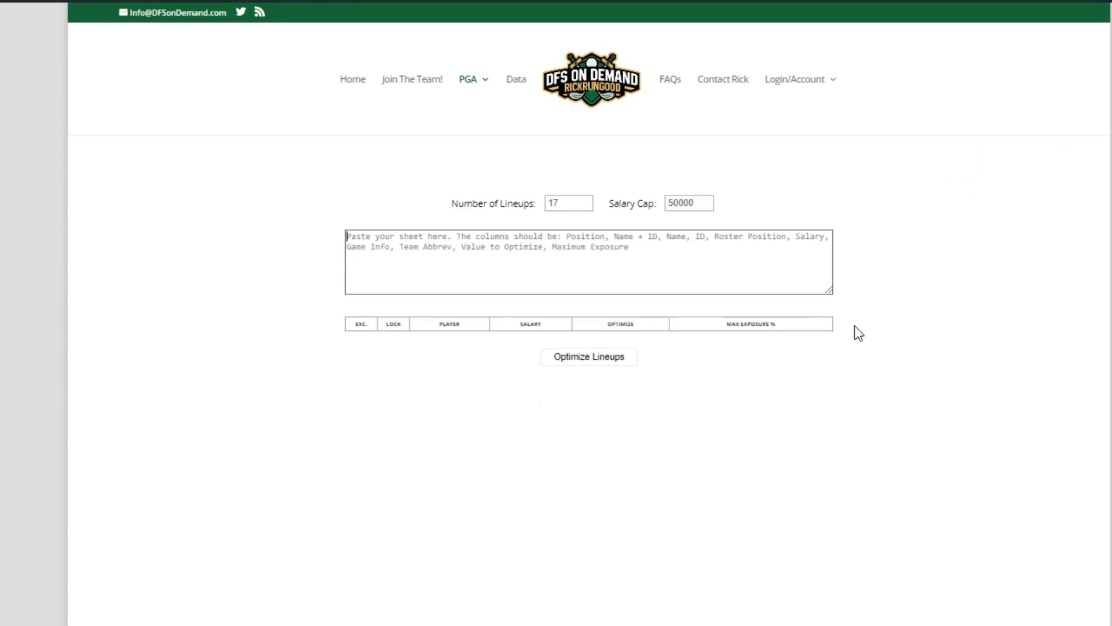
click(673, 281)
key(ctrl+v)
- Run the lineup optimization, export the generated lineups to CSV and open the exported file
scroll(939, 371, down, 20)
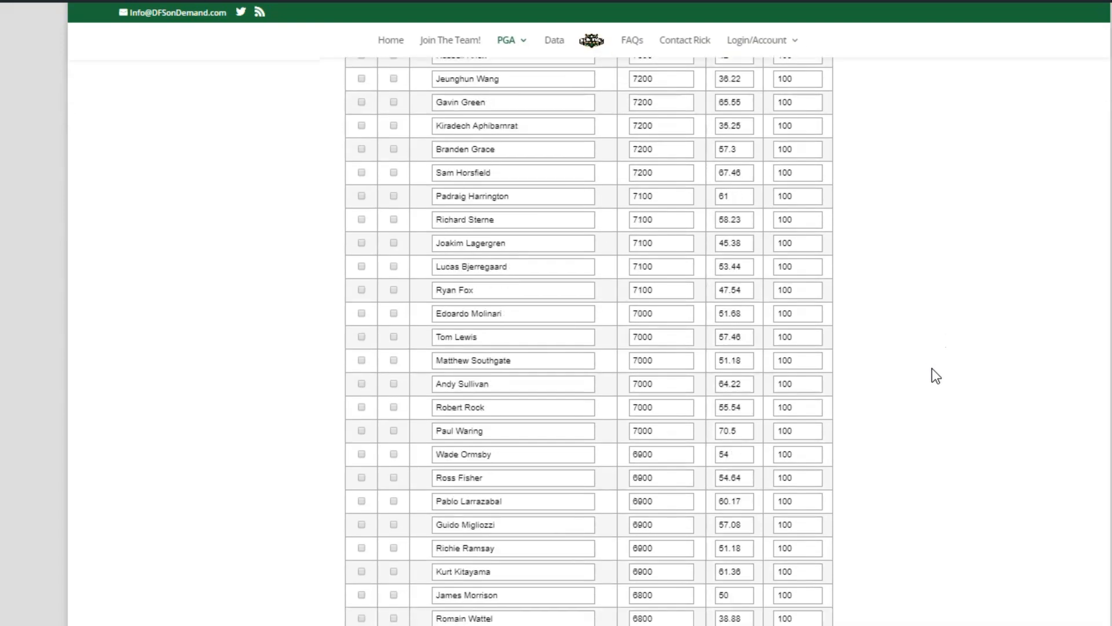
scroll(930, 368, down, 20)
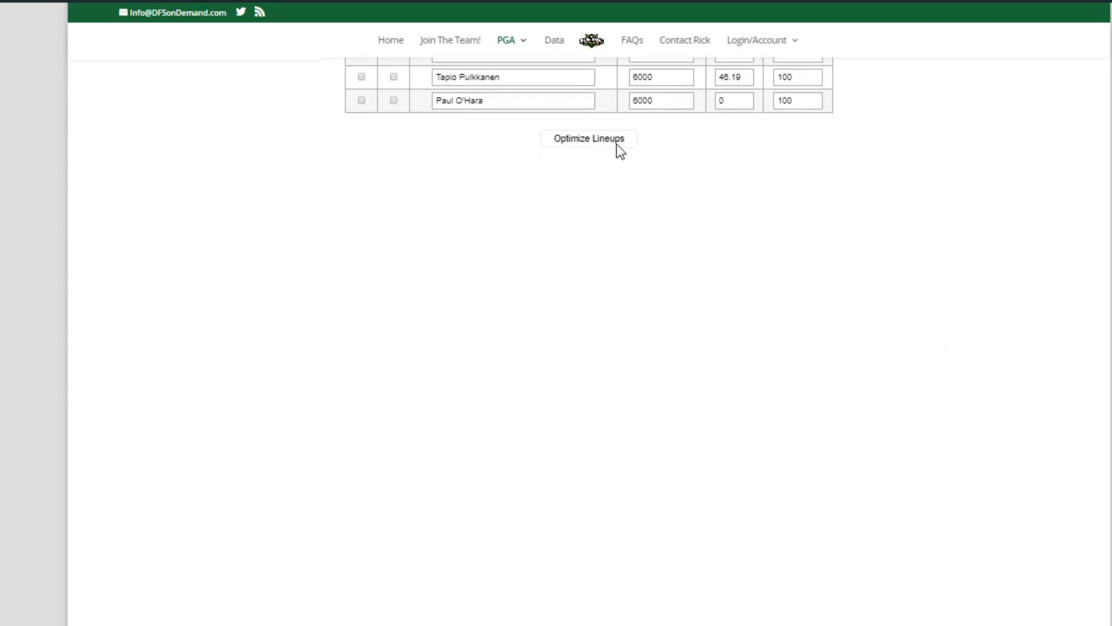
click(617, 143)
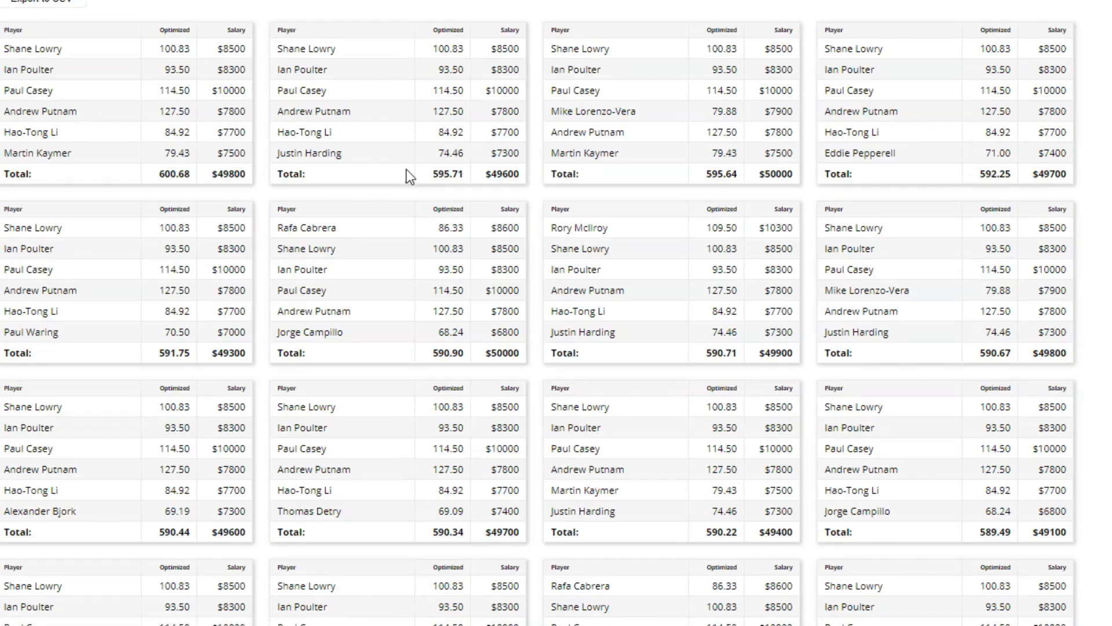
scroll(556, 313, up, 1)
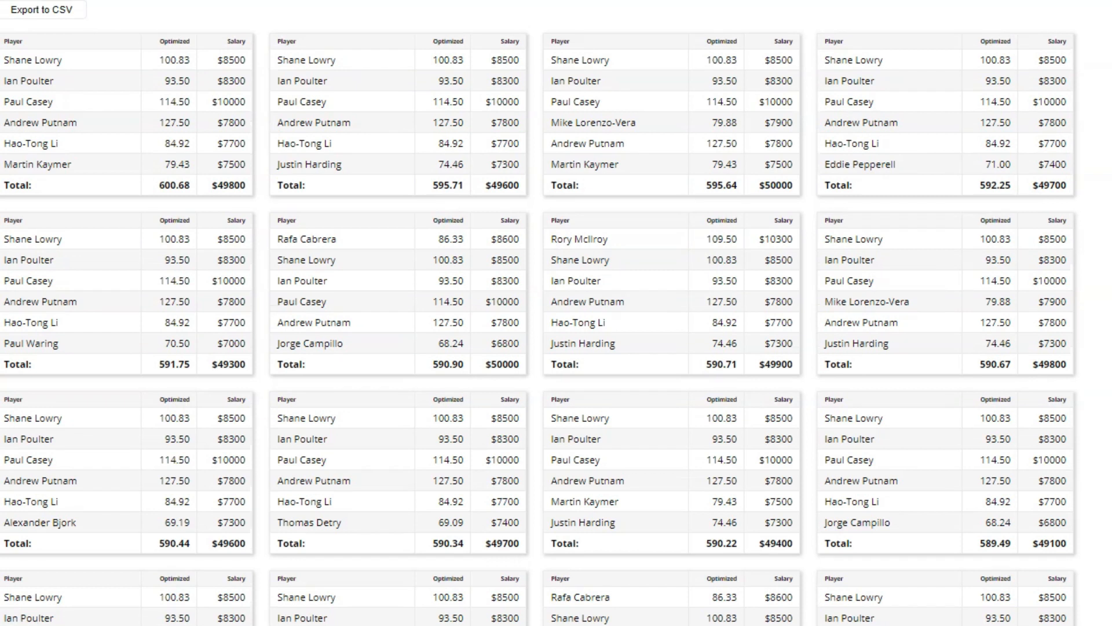
click(60, 16)
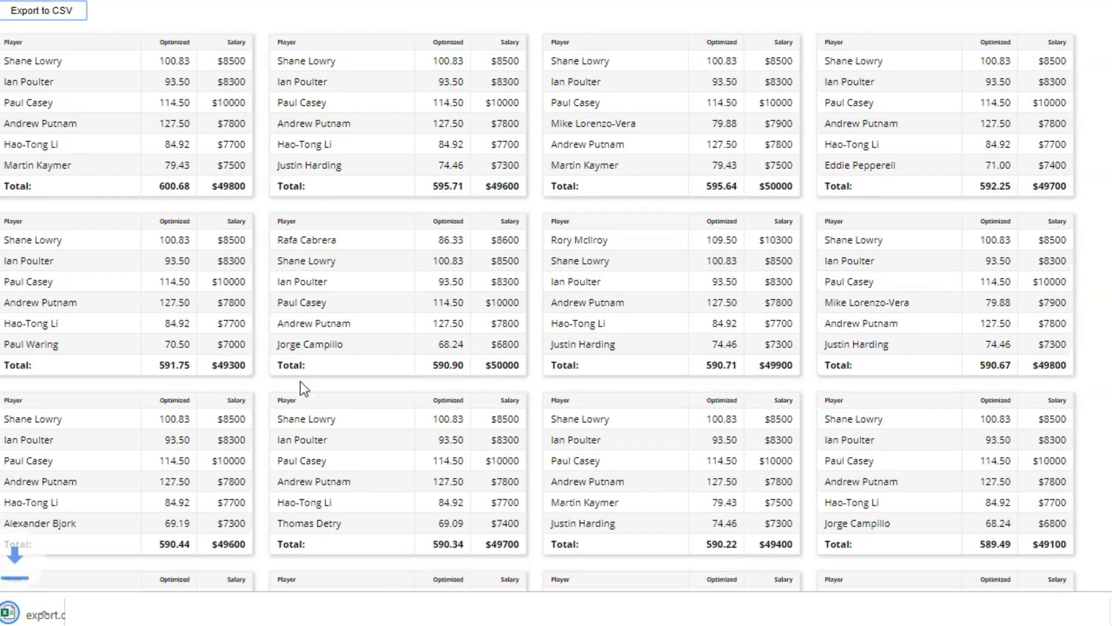
click(68, 613)
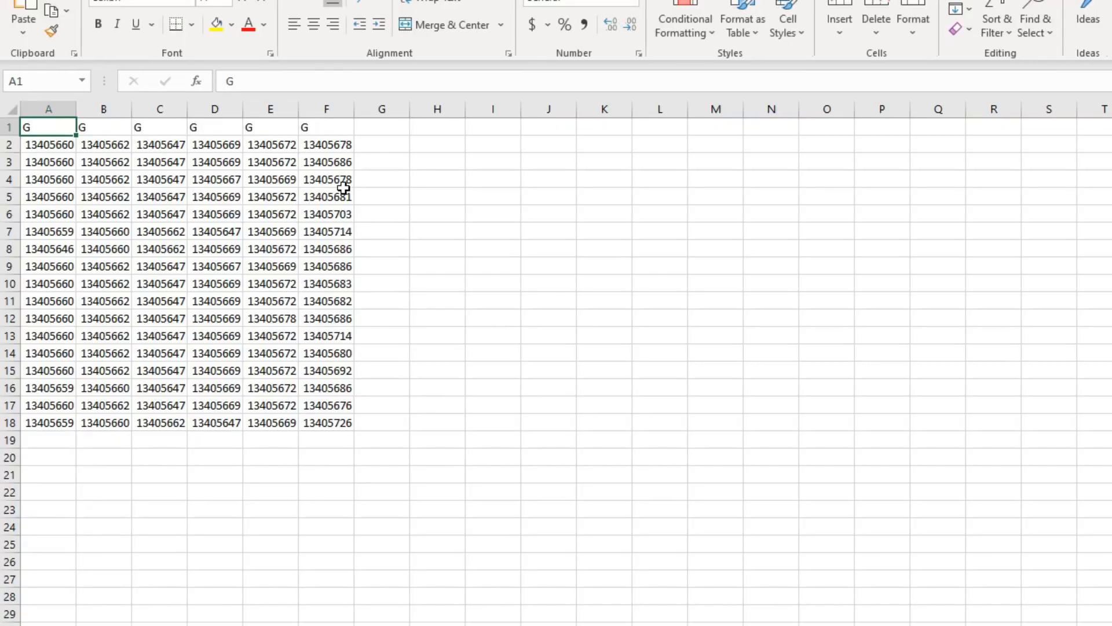
- Copy the exported player IDs in A2:F18 over the six golfer columns of DKEntries, starting at E2, and save the file
drag(52, 146, 300, 423)
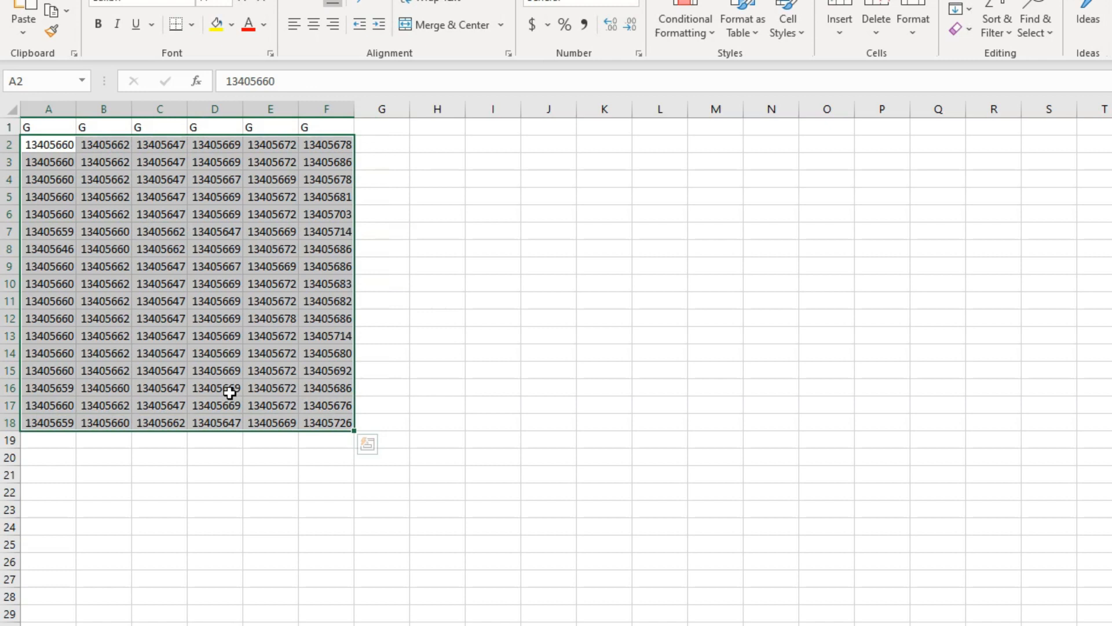
key(ctrl+c)
key(alt+Tab)
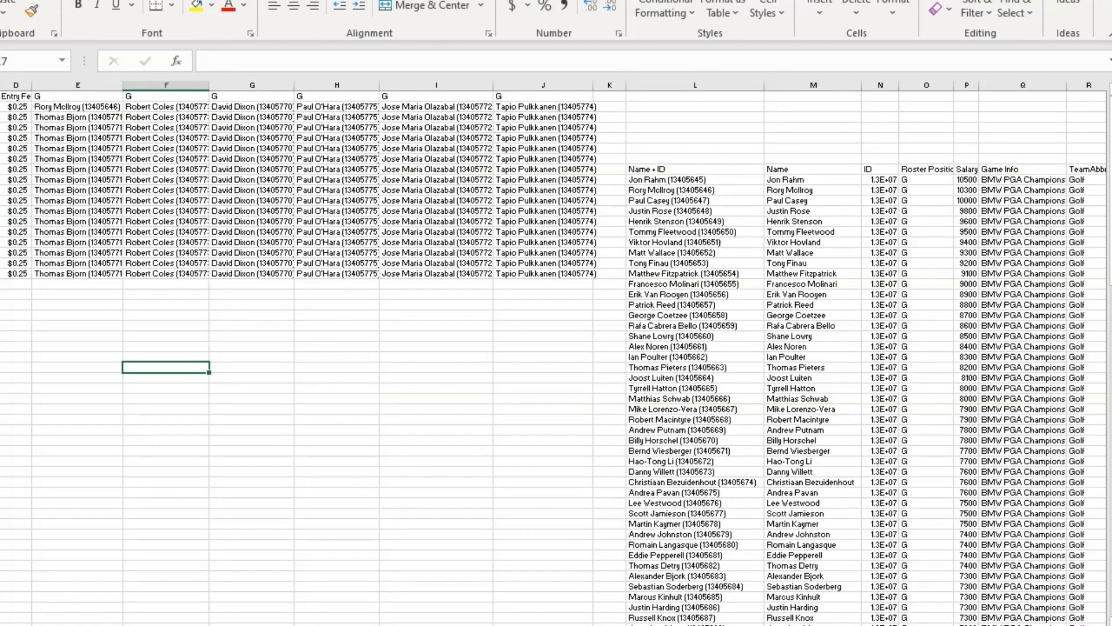
click(110, 107)
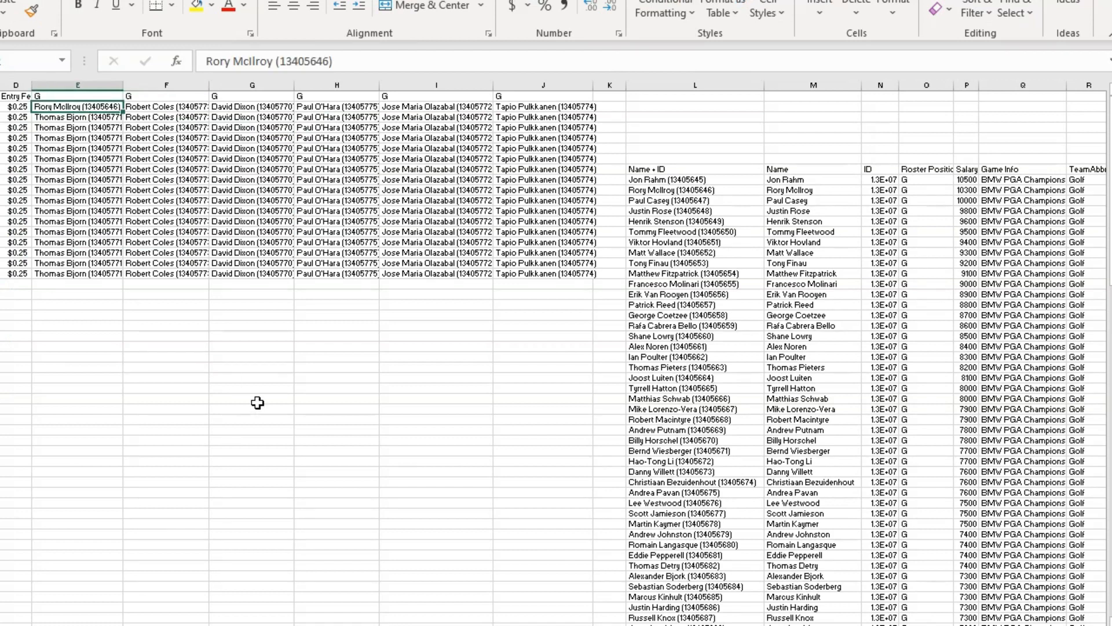
key(ctrl+v)
click(257, 403)
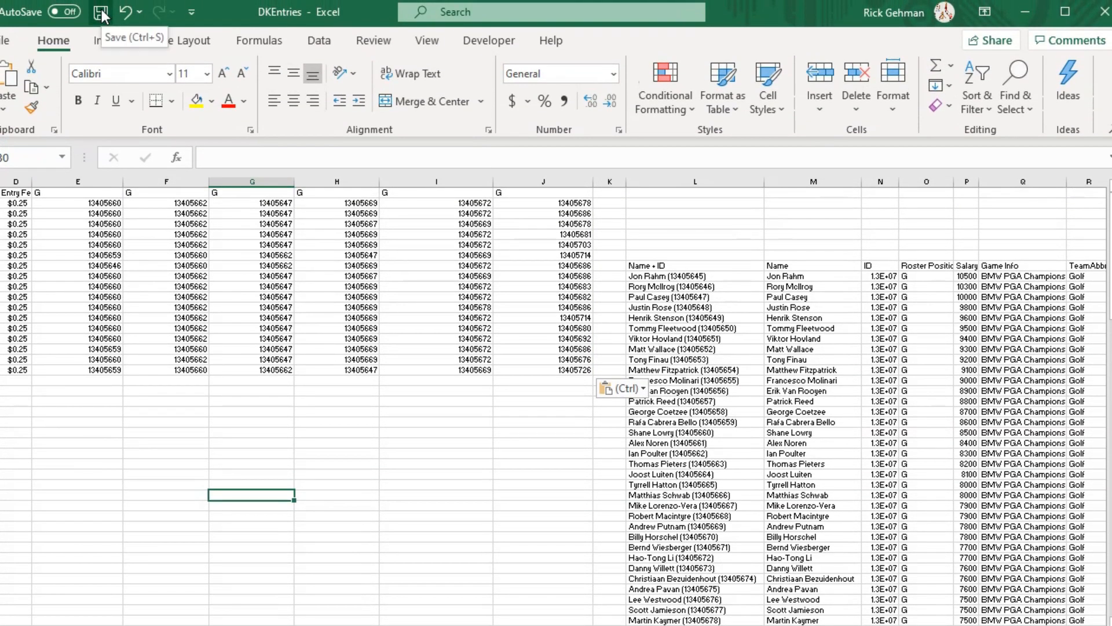
click(102, 14)
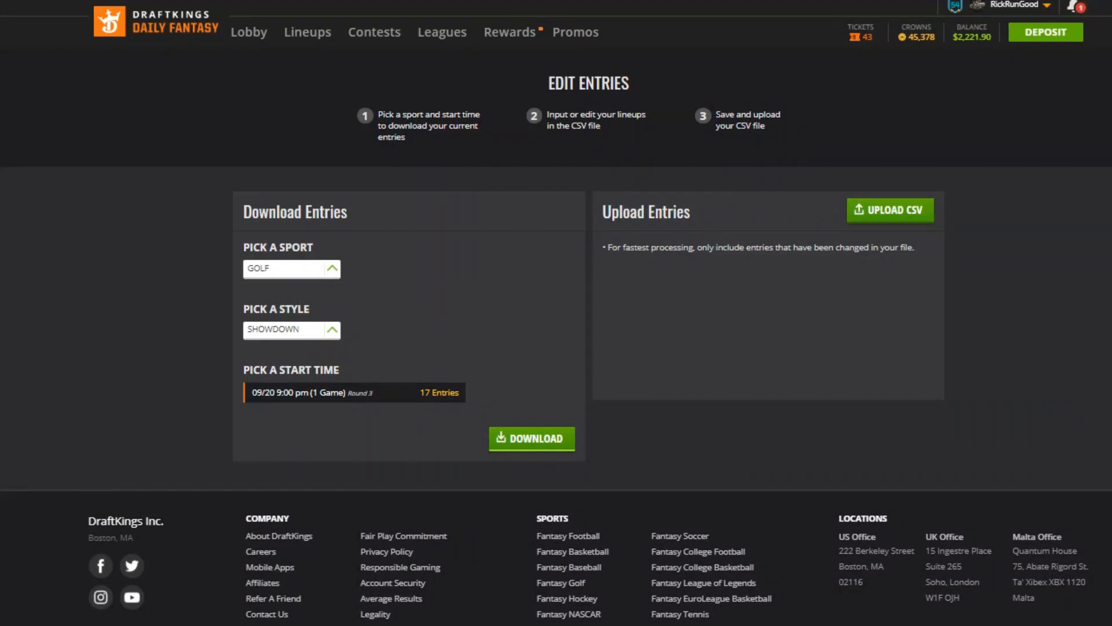
- Upload the DKEntries CSV from the Downloads folder to DraftKings' Edit Entries page
click(880, 219)
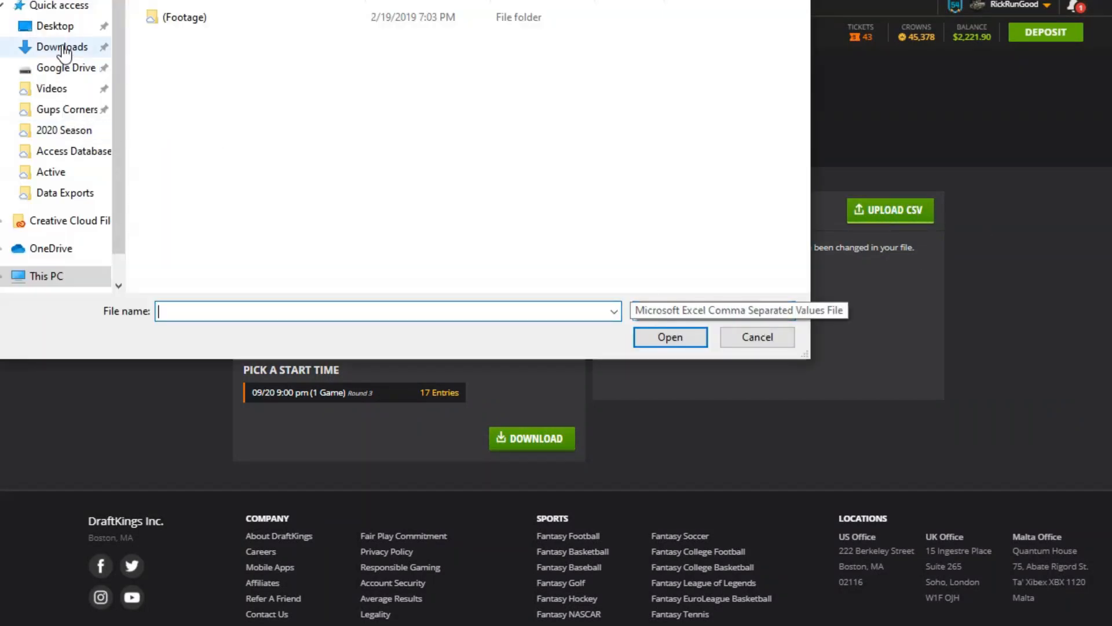
click(63, 49)
click(184, 41)
double_click(197, 44)
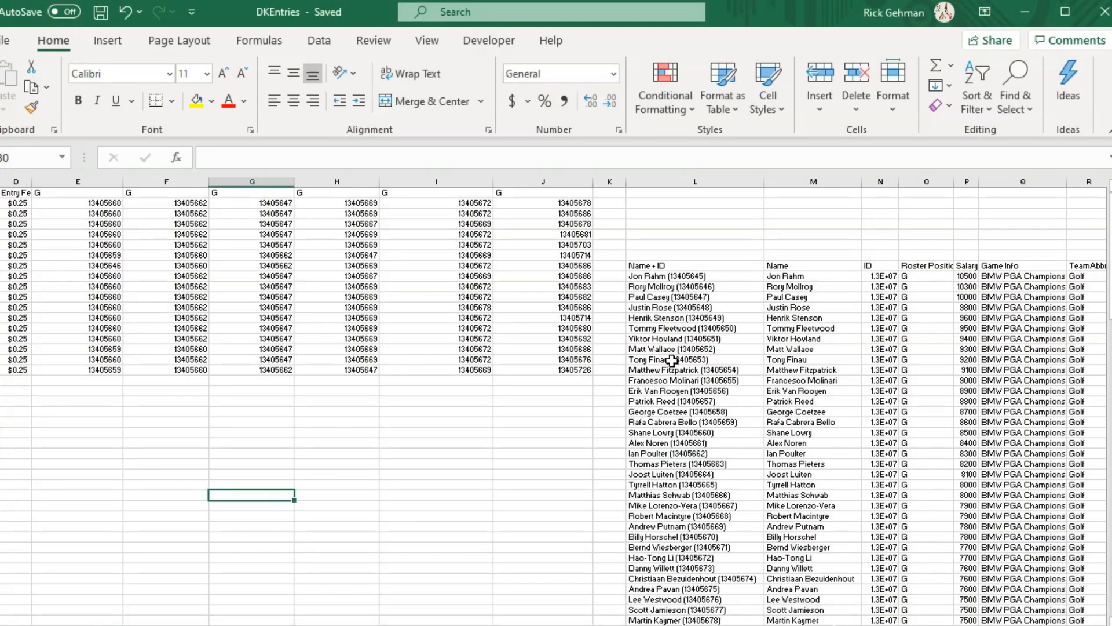
- Copy Jon Rahm's Name + ID value into the fourth and fifth golfer slots of the first entry in DKEntries and save the file
click(671, 277)
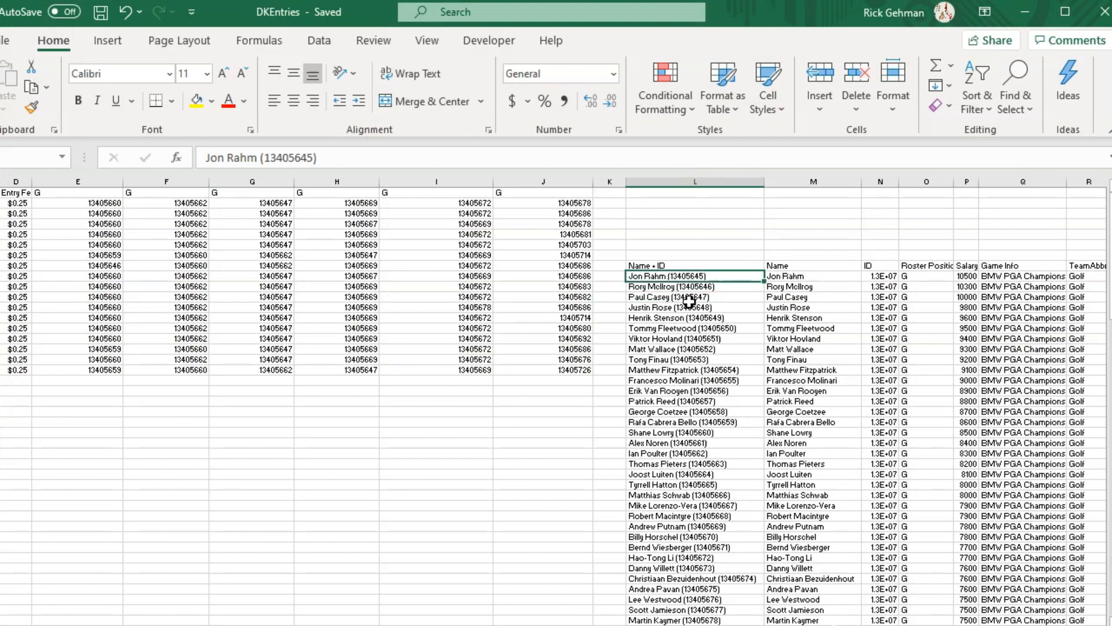
key(ctrl+c)
click(327, 203)
key(ctrl+v)
click(410, 203)
key(ctrl+v)
click(436, 464)
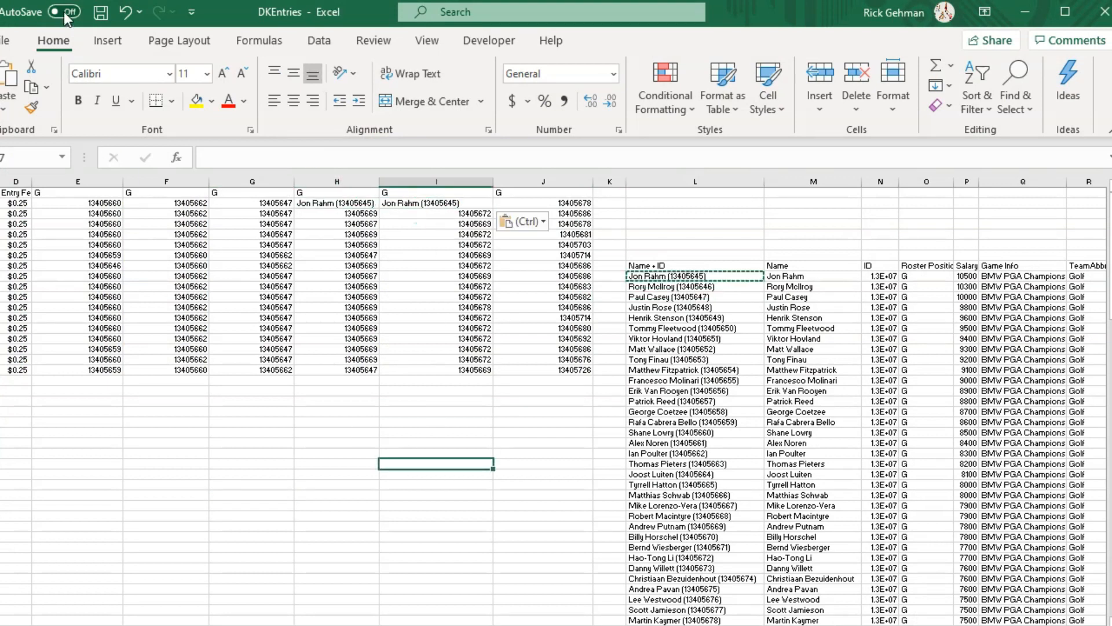
click(94, 20)
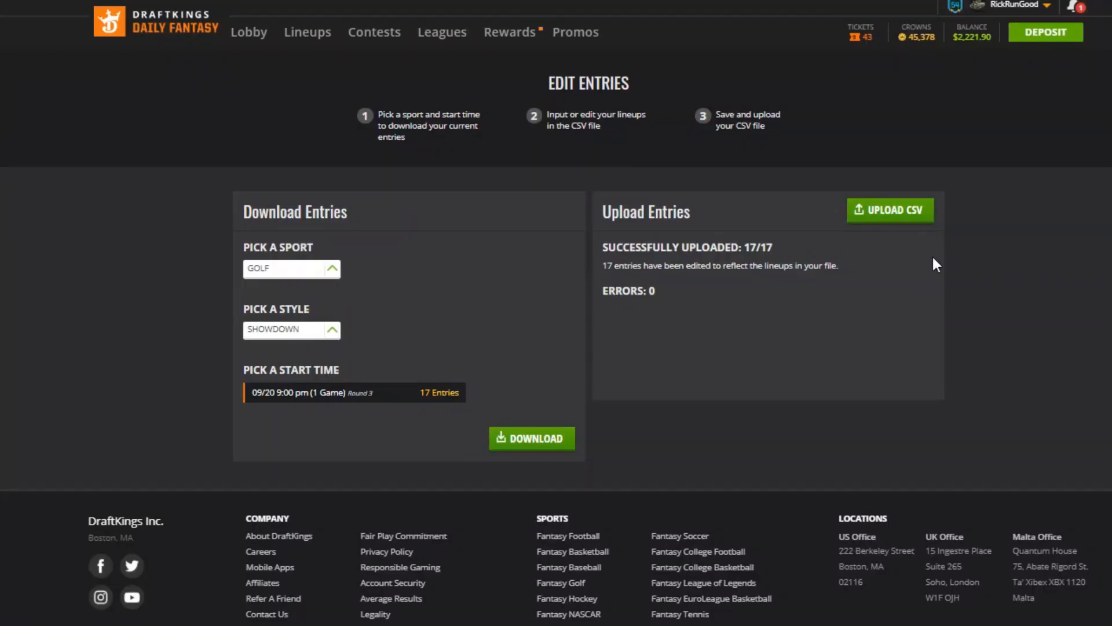
- Upload the DKEntries file with the duplicated golfer to DraftKings and examine the error details and affected row
click(869, 209)
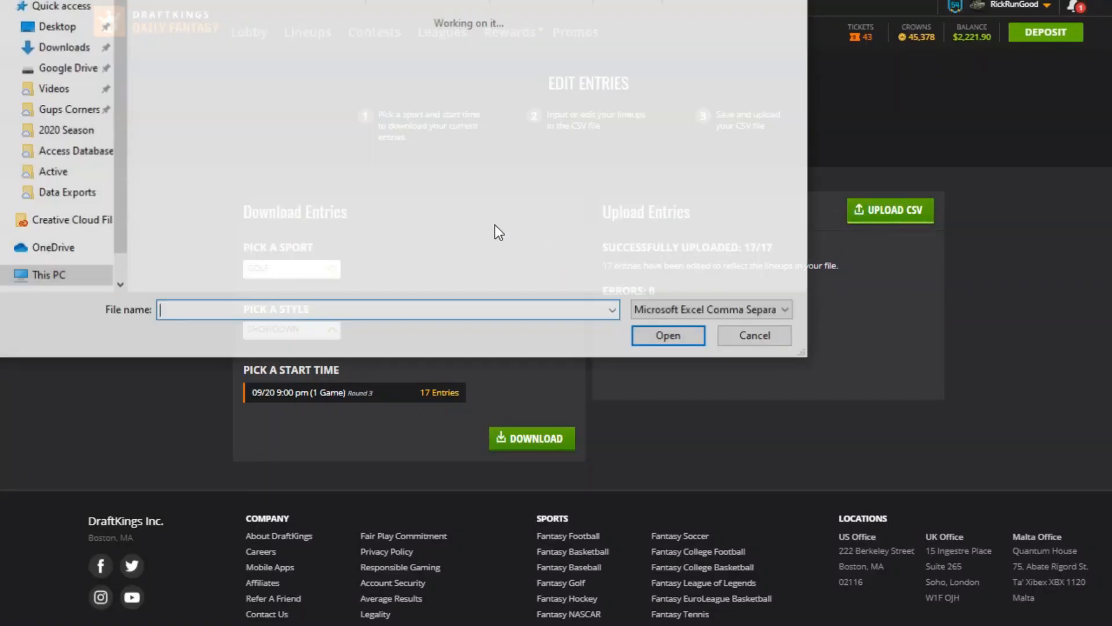
click(220, 43)
double_click(219, 45)
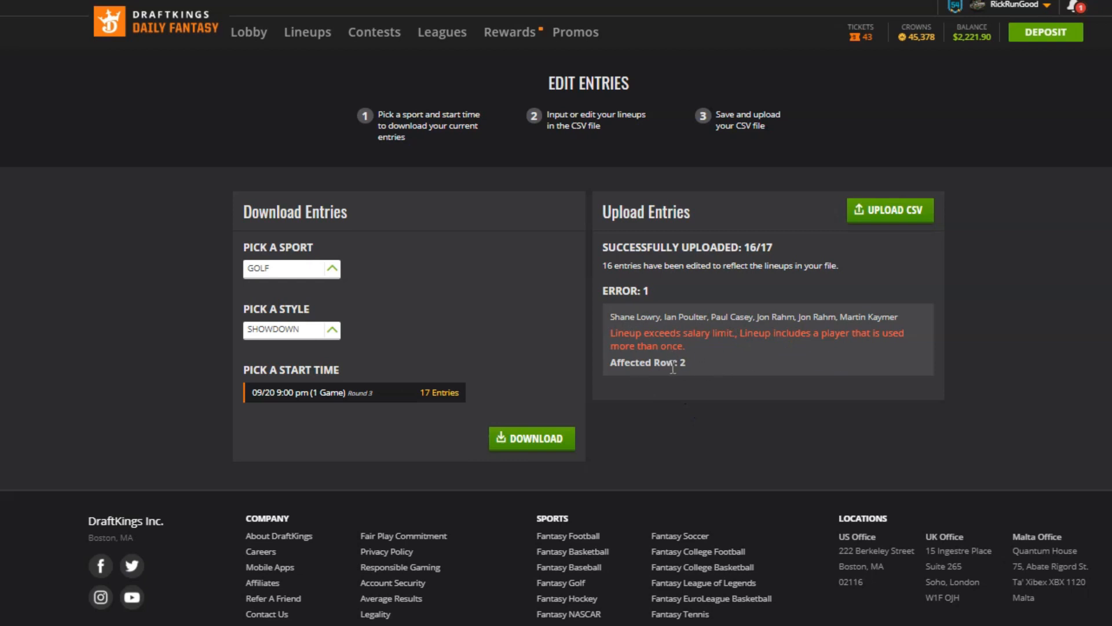
drag(631, 366, 708, 366)
click(708, 366)
- Return to the DKEntries workbook, undo both Jon Rahm pastes in the first entry and save the file
mouse_move(571, 625)
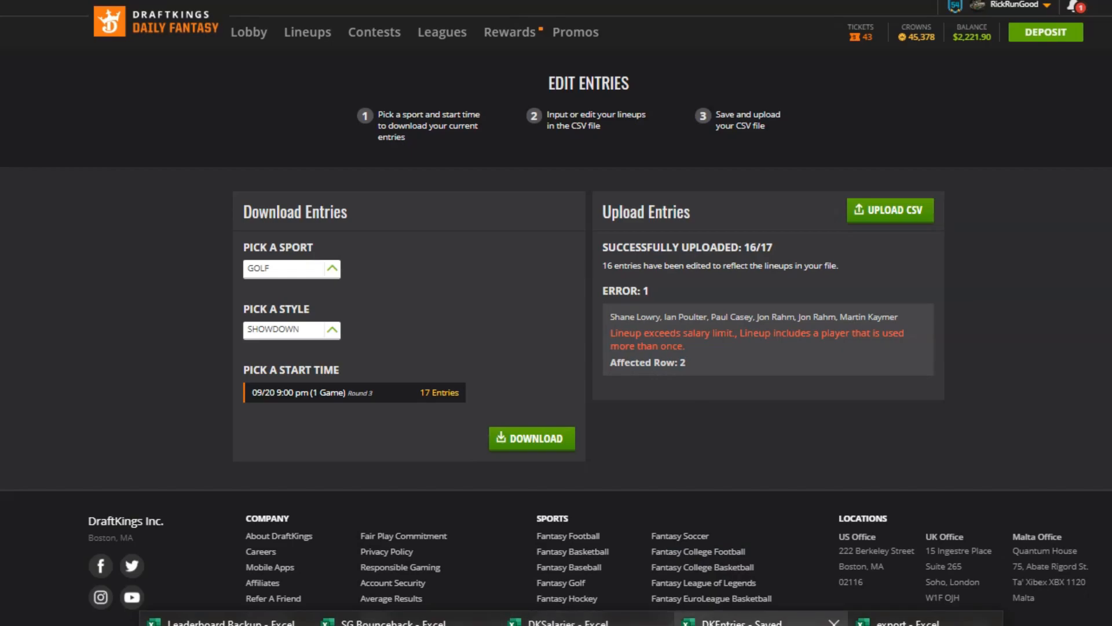
click(760, 624)
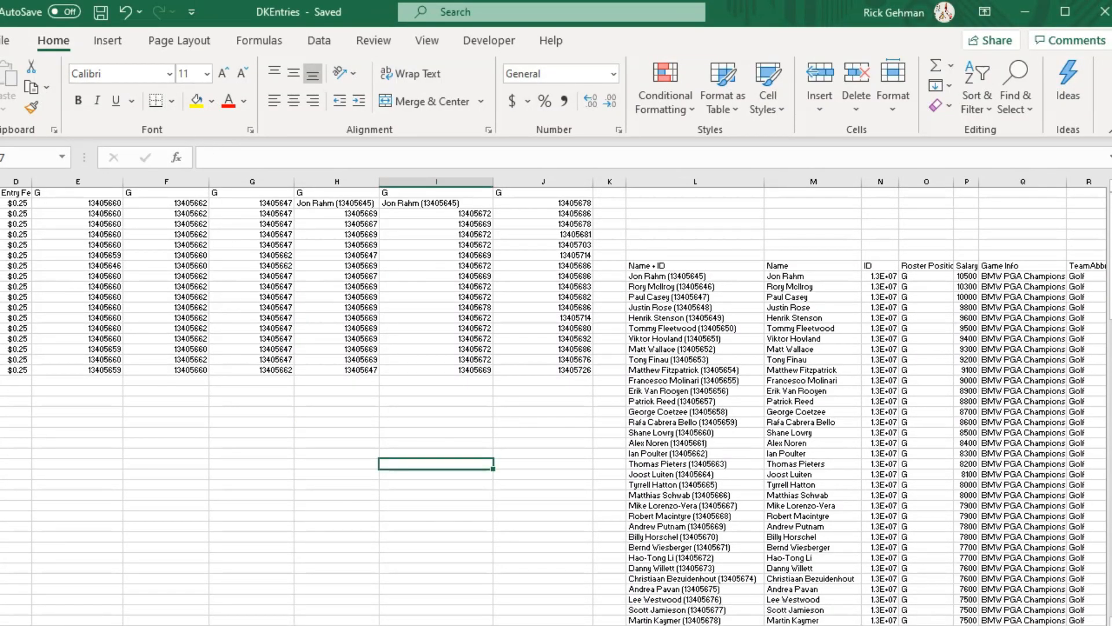
click(124, 20)
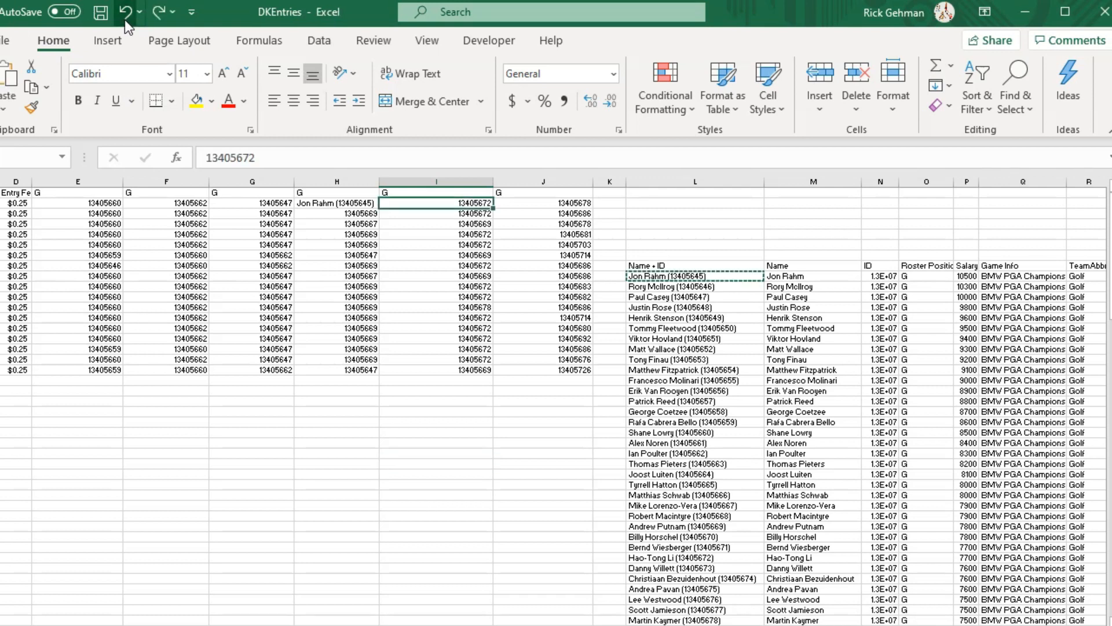
click(124, 19)
click(101, 12)
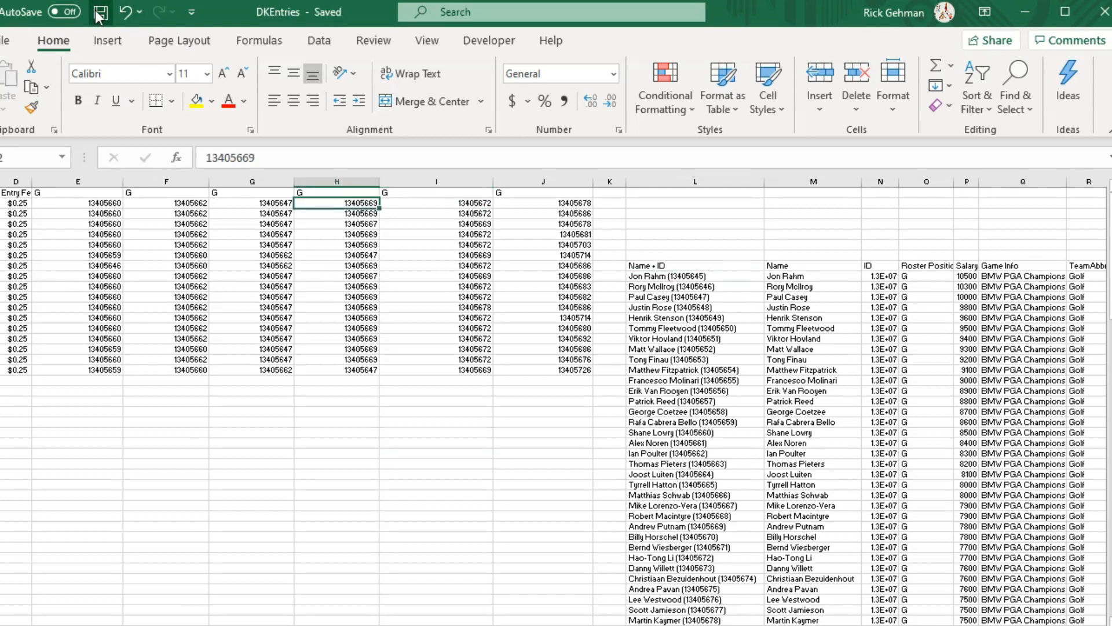
- Upload the corrected DKEntries CSV to DraftKings' Edit Entries page
key(alt+Tab)
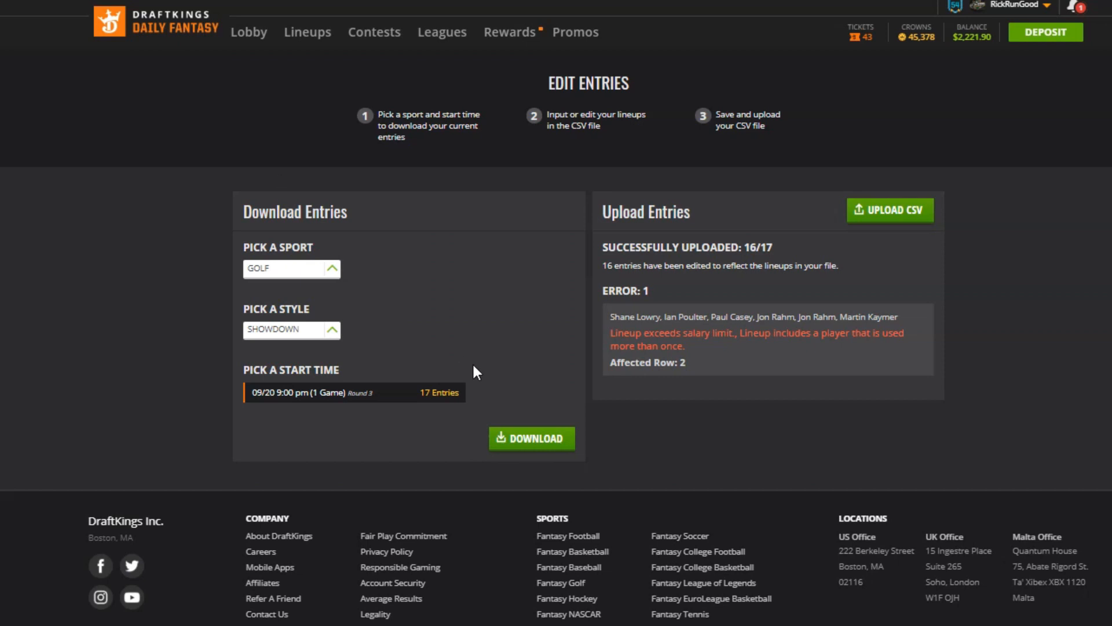
click(911, 221)
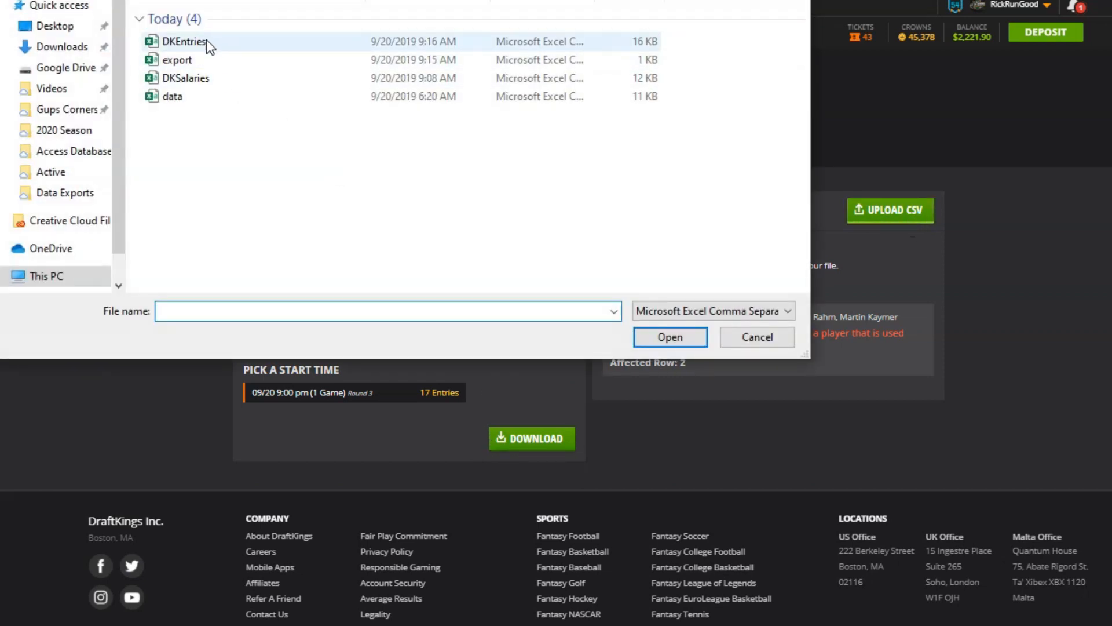
click(204, 37)
click(665, 333)
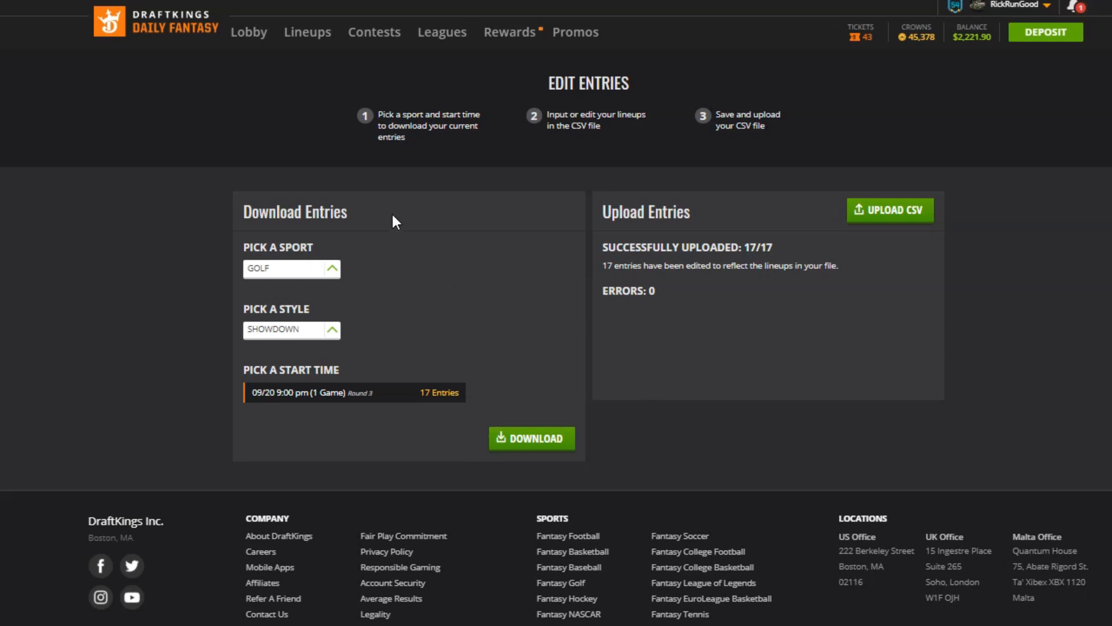
- Review the uploaded golf showdown lineups among the upcoming lineups in My Lineups
click(318, 43)
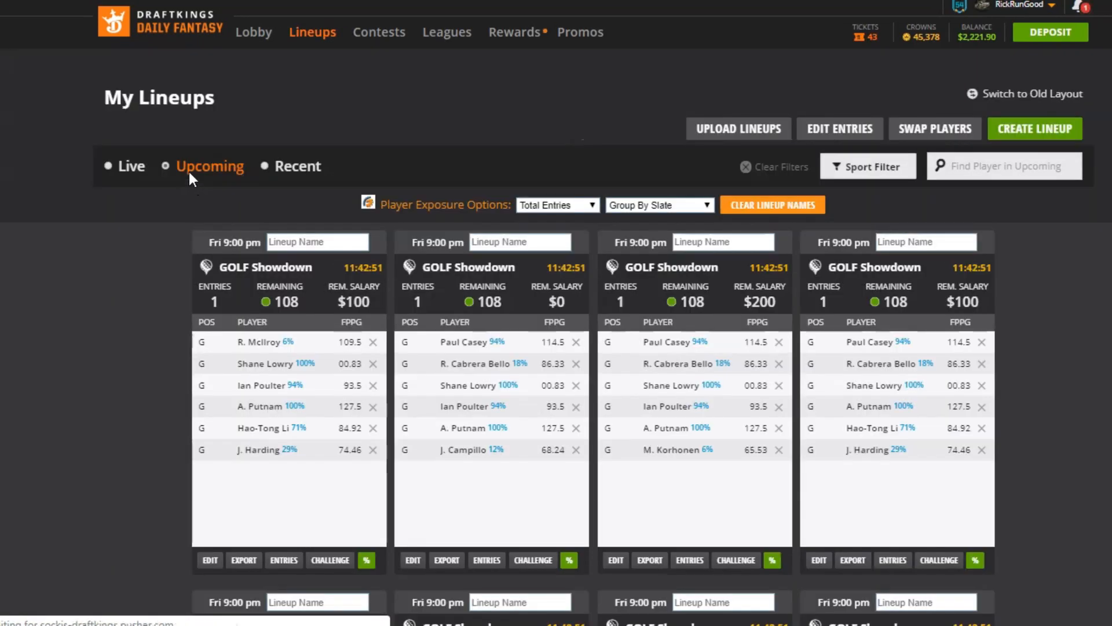
scroll(931, 369, down, 1)
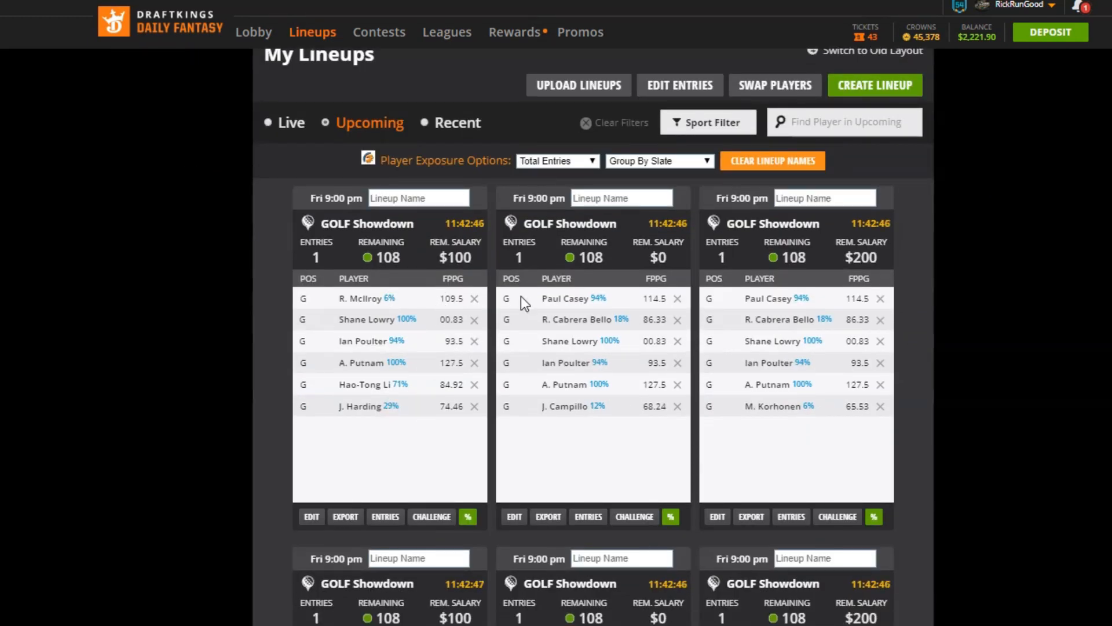
scroll(733, 256, down, 5)
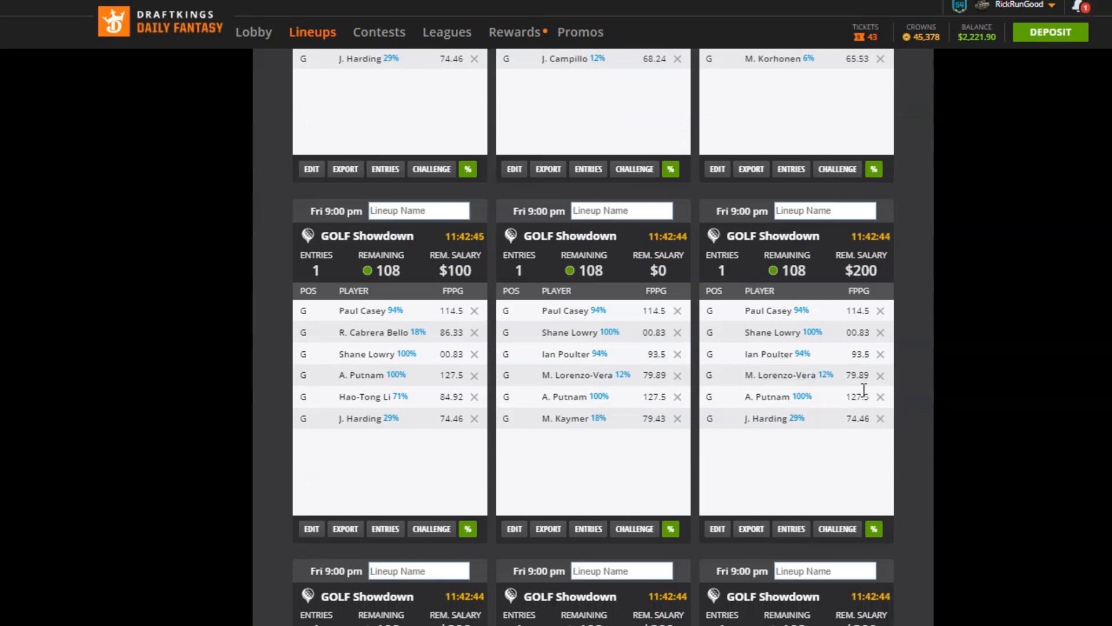
scroll(905, 390, down, 6)
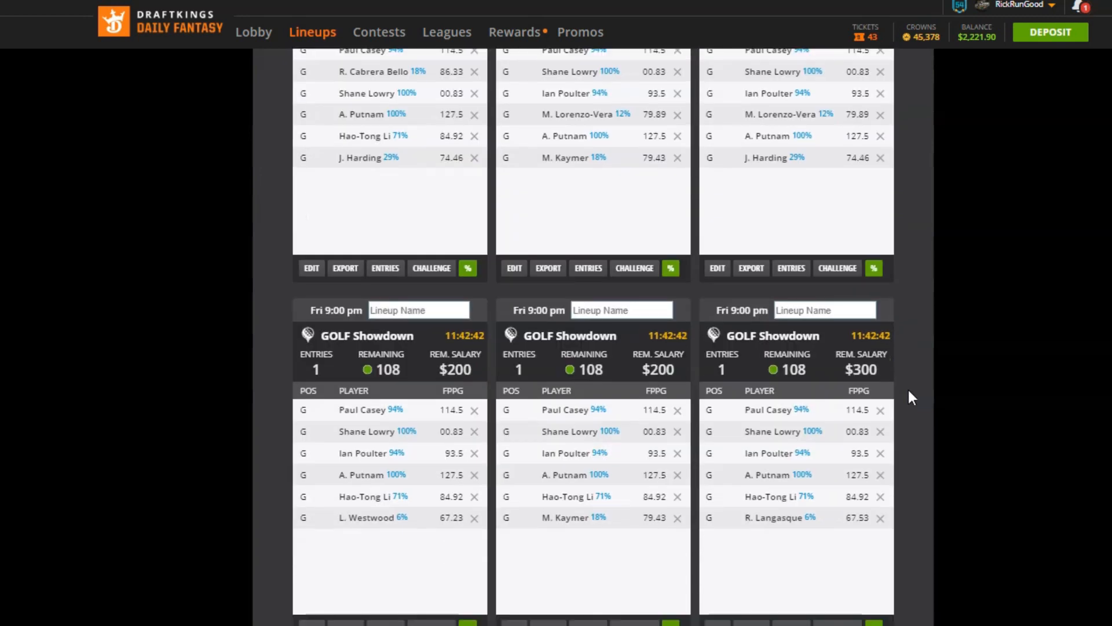
scroll(902, 388, down, 9)
scroll(891, 412, up, 8)
scroll(895, 387, up, 12)
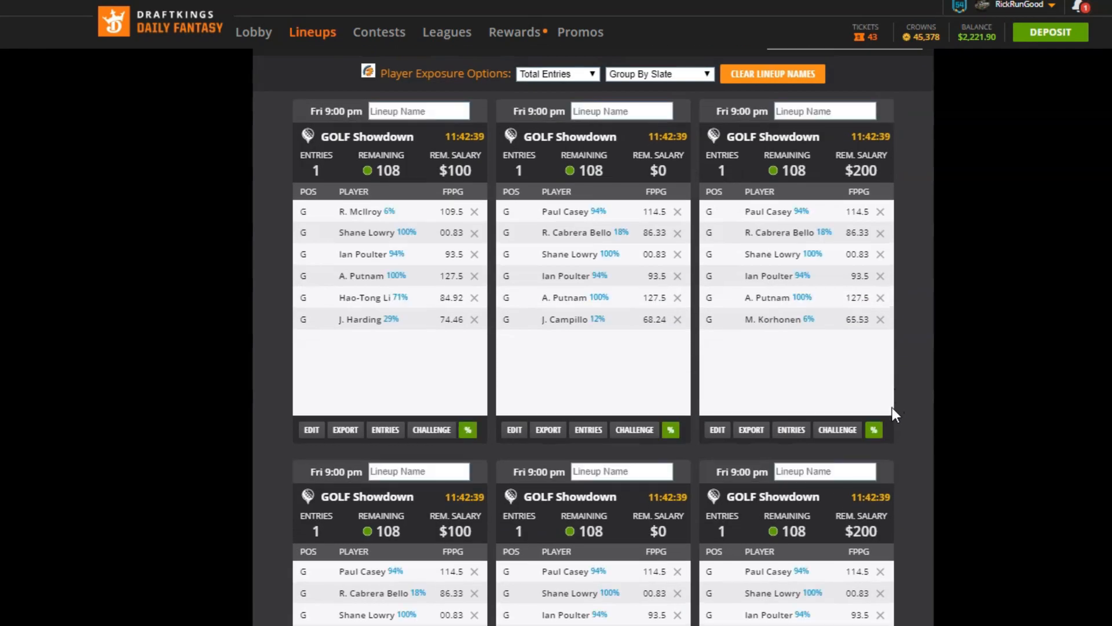